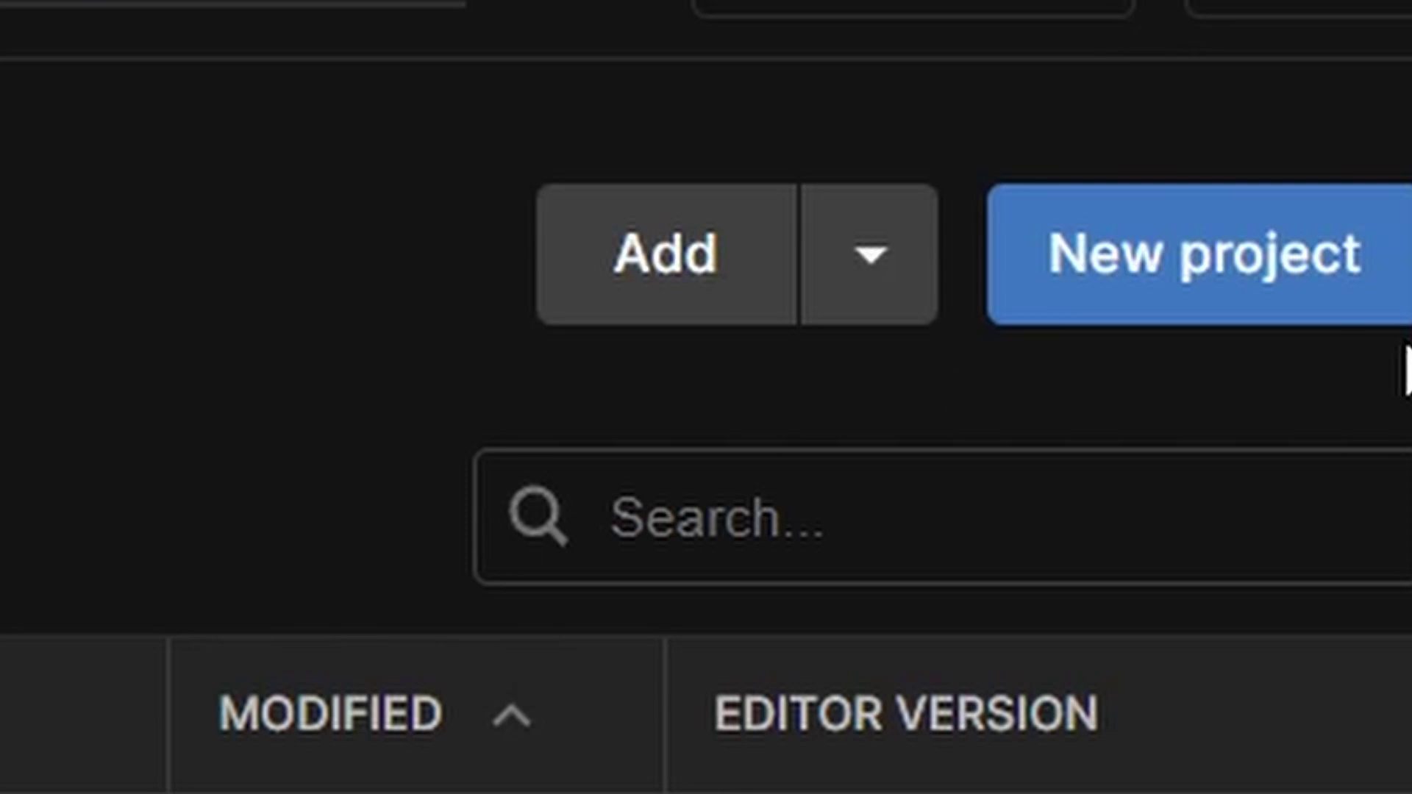
Start a new project from the 2D Built-In Render Pipeline template, named '67 bears and 66 chairs'
{"action": "left_click", "coordinate": [1349, 289]}
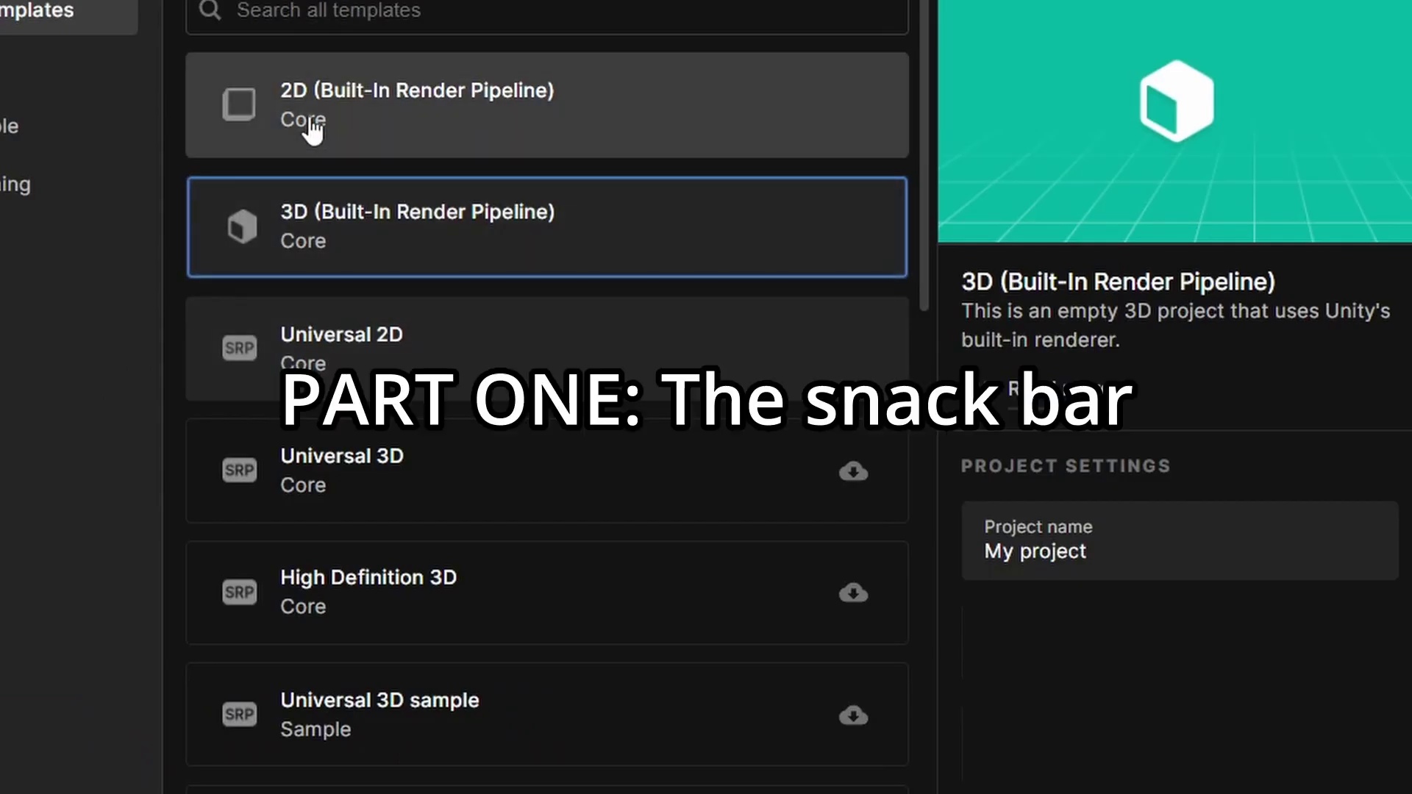
{"action": "left_click", "coordinate": [522, 136]}
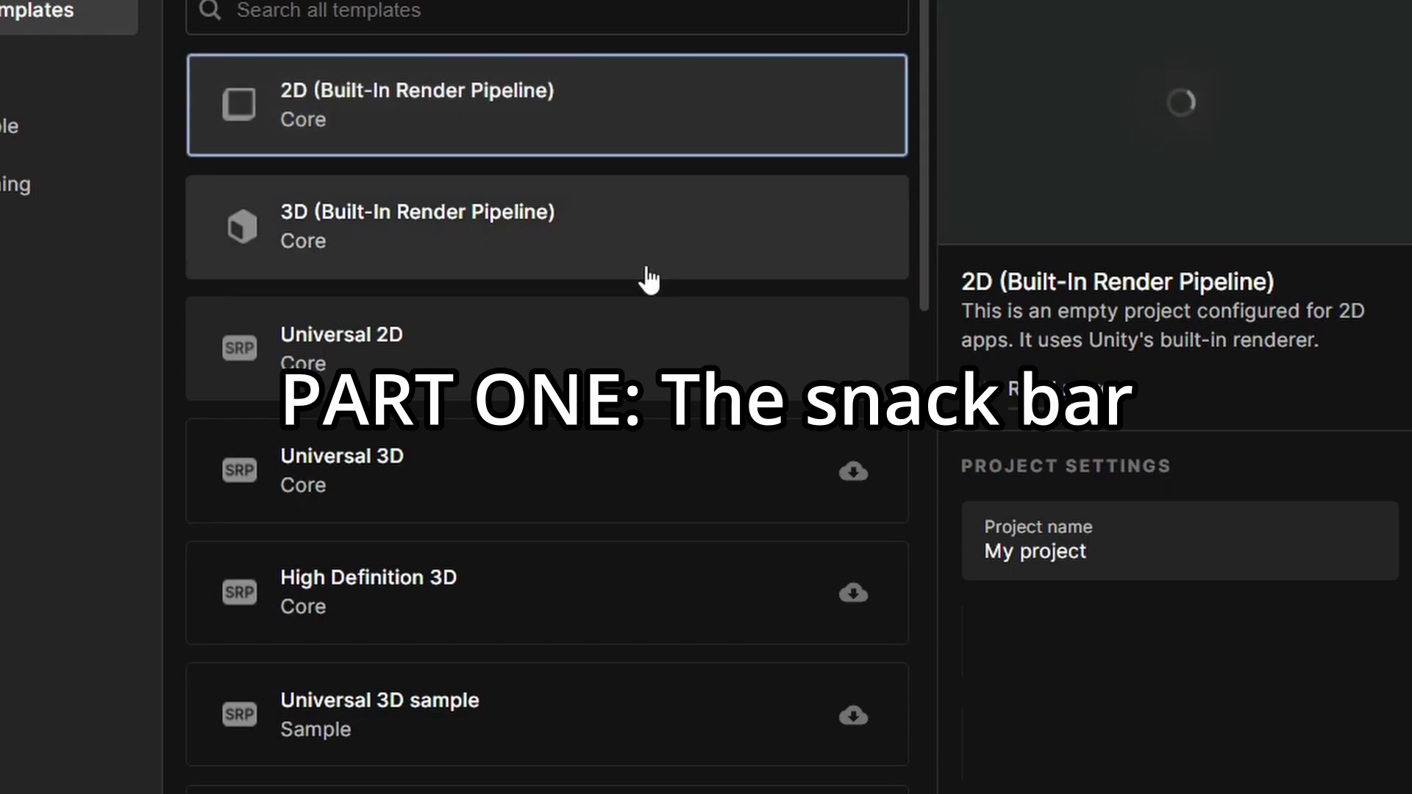
{"action": "left_click", "coordinate": [1127, 563]}
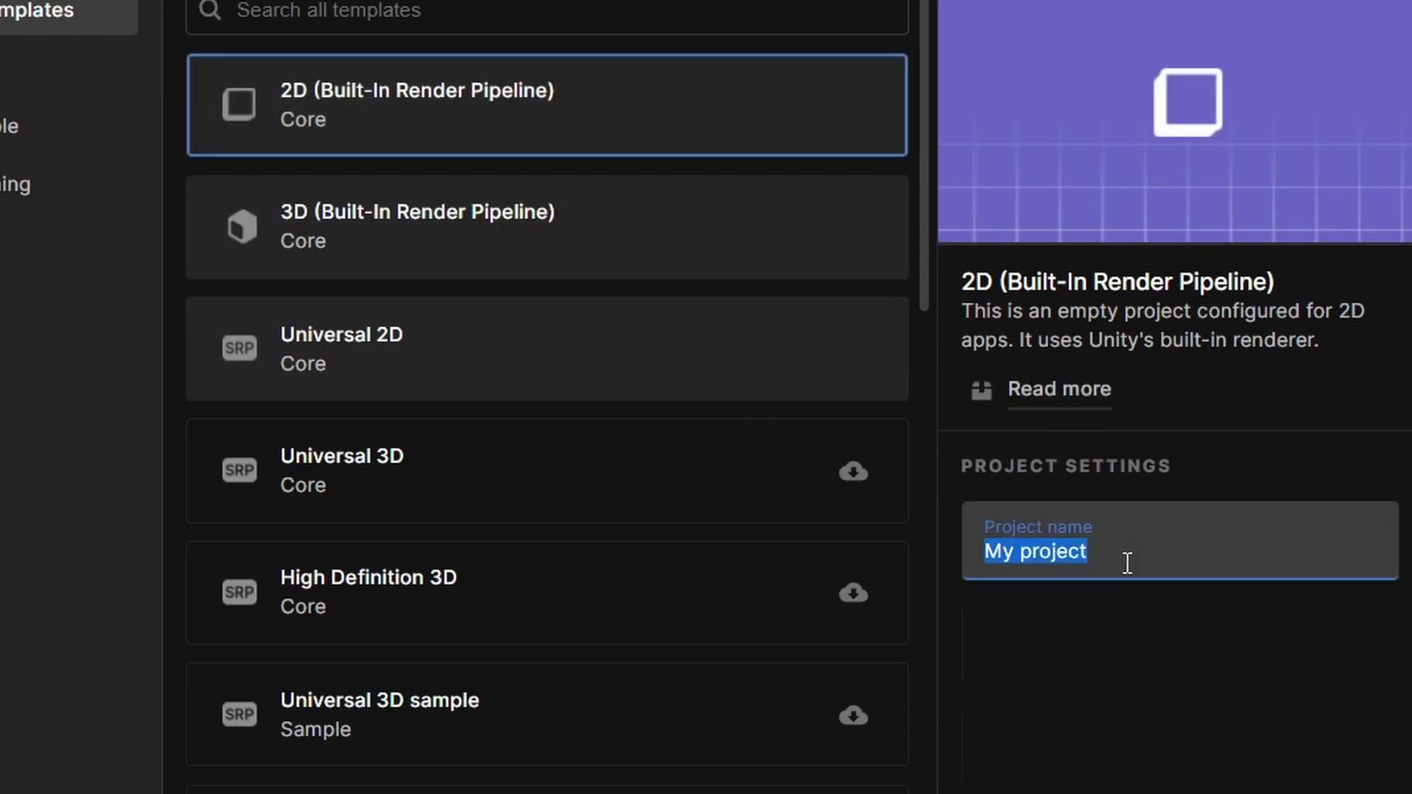
{"action": "type", "text": "67 bears and 66 chairs"}
{"action": "left_click_drag", "start_coordinate": [1225, 557], "coordinate": [1002, 542]}
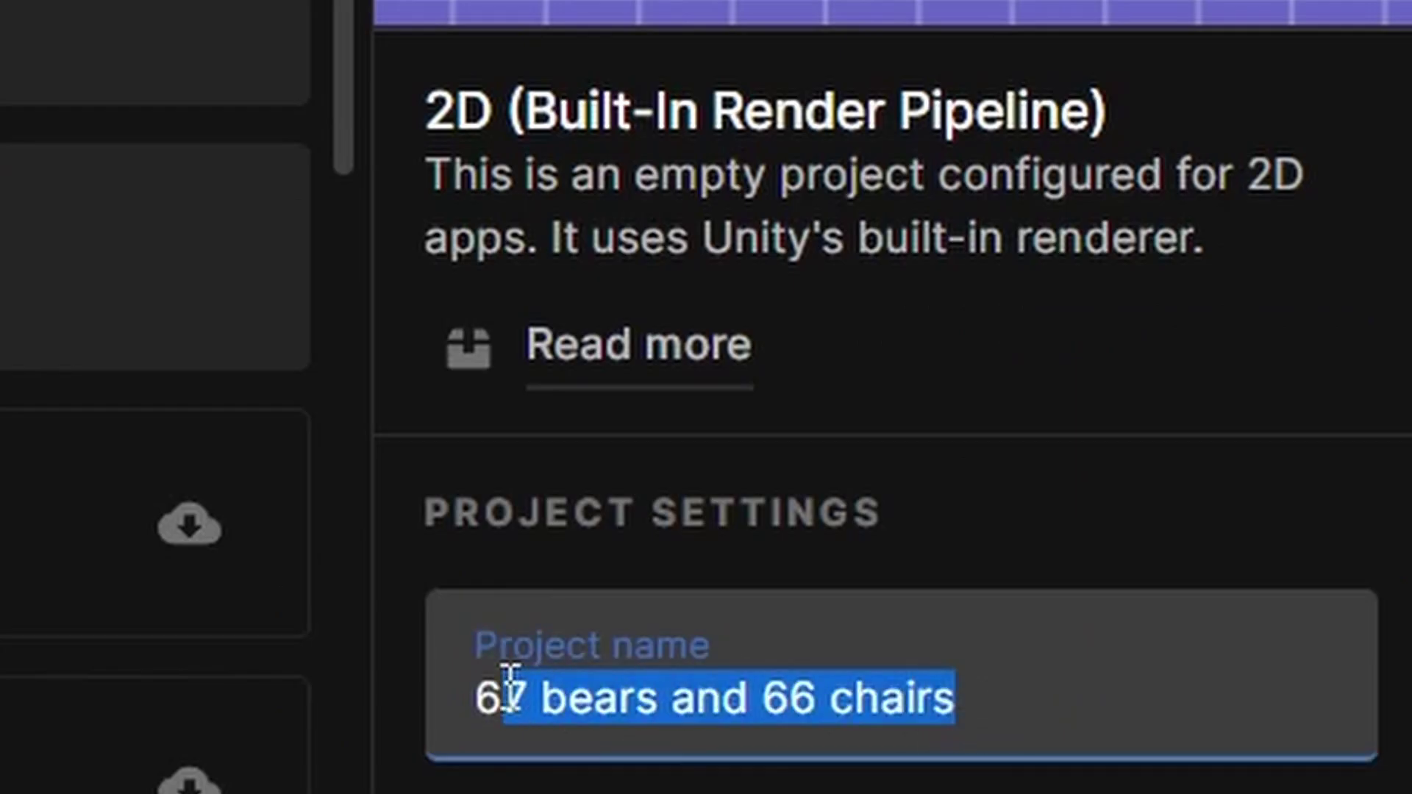
{"action": "left_click_drag", "start_coordinate": [510, 684], "coordinate": [478, 709]}
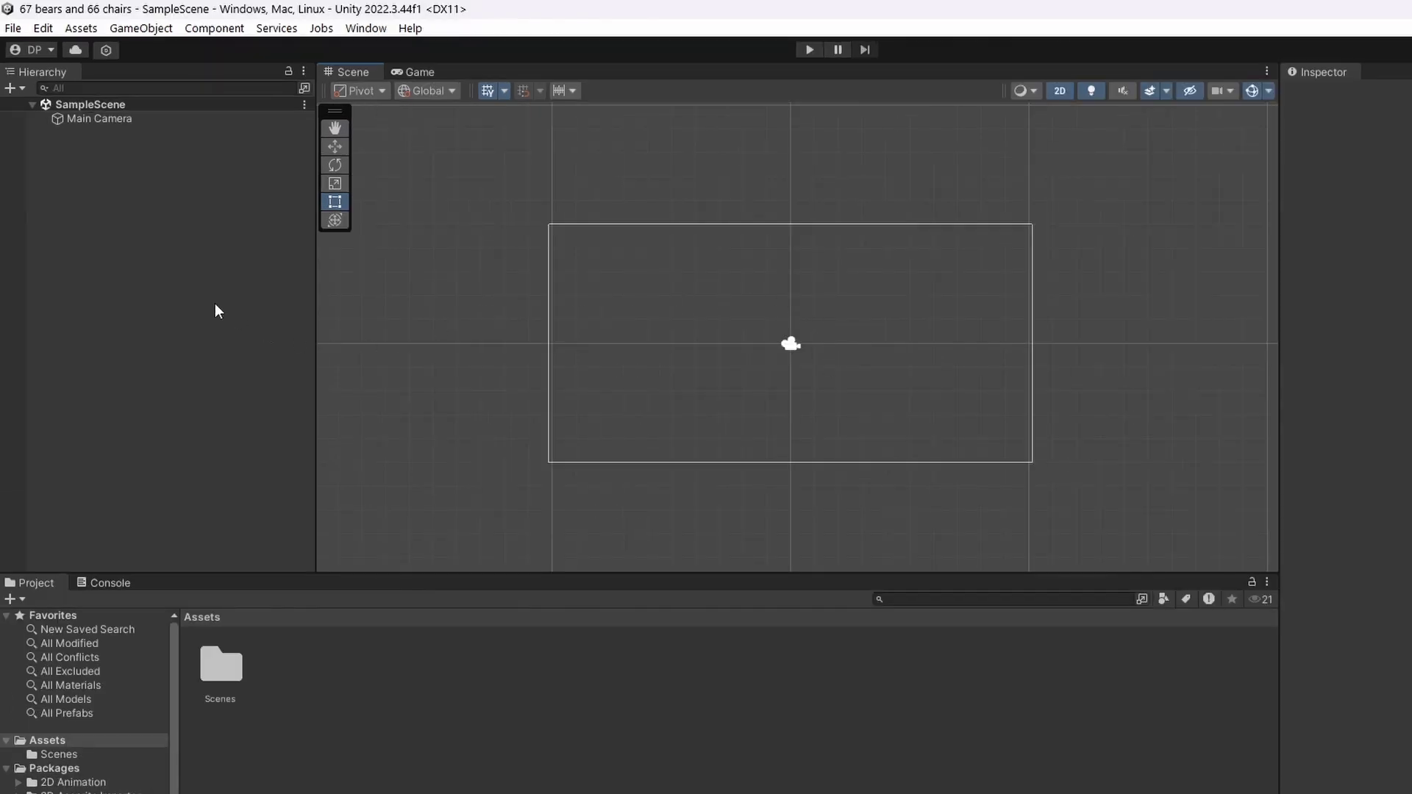
Add a 2D Sprites > Square object from the Hierarchy and zoom the Scene view in on it
{"action": "right_click", "coordinate": [151, 276]}
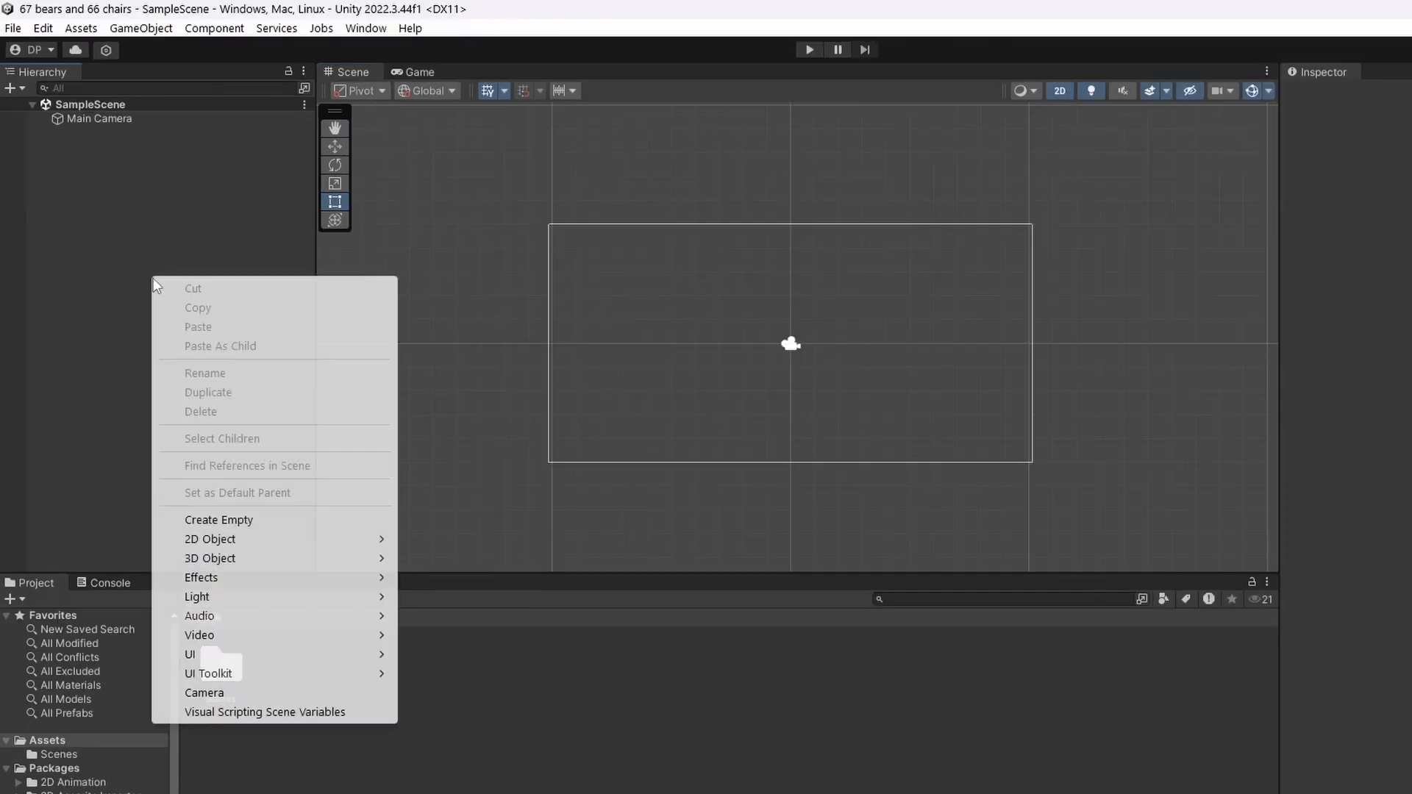
{"action": "mouse_move", "coordinate": [229, 542]}
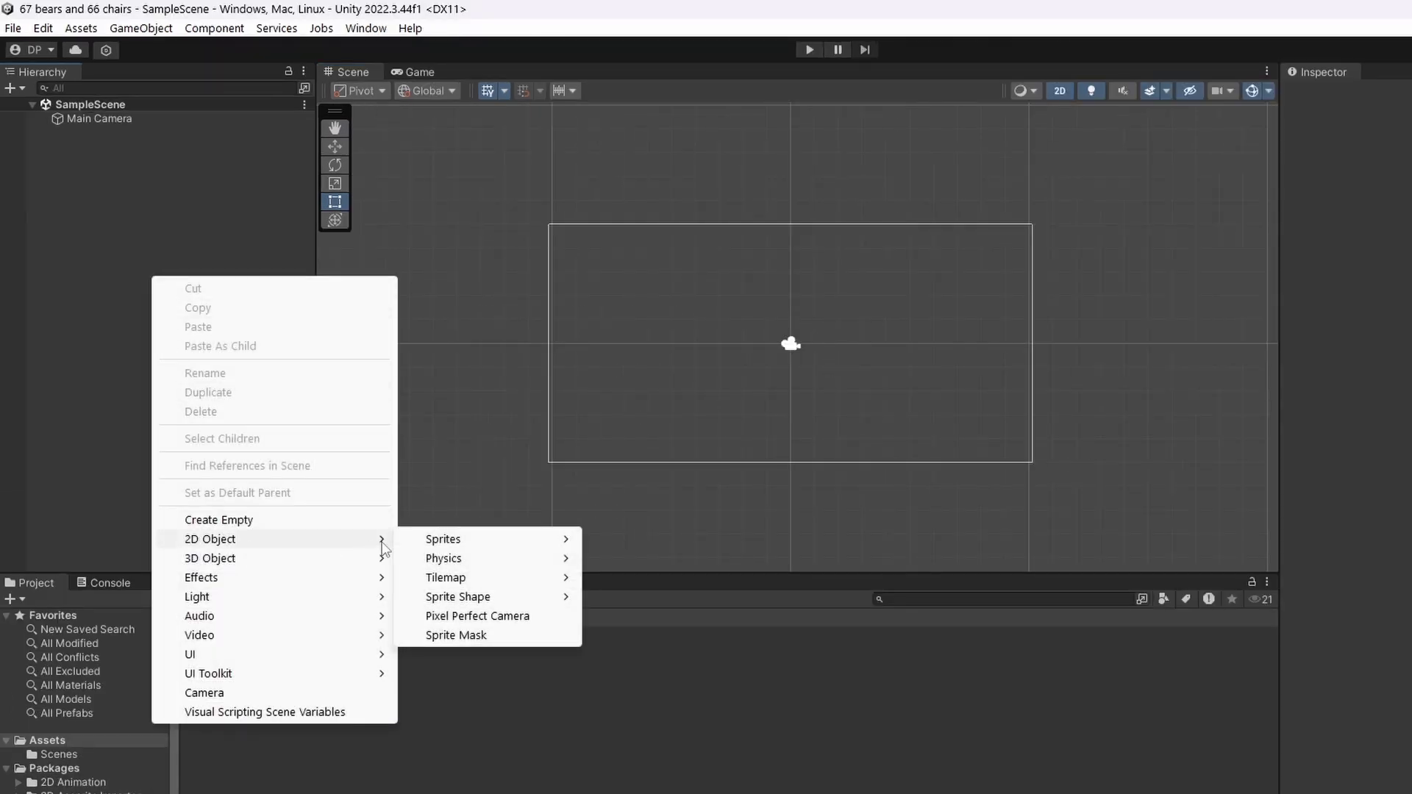
{"action": "mouse_move", "coordinate": [456, 541]}
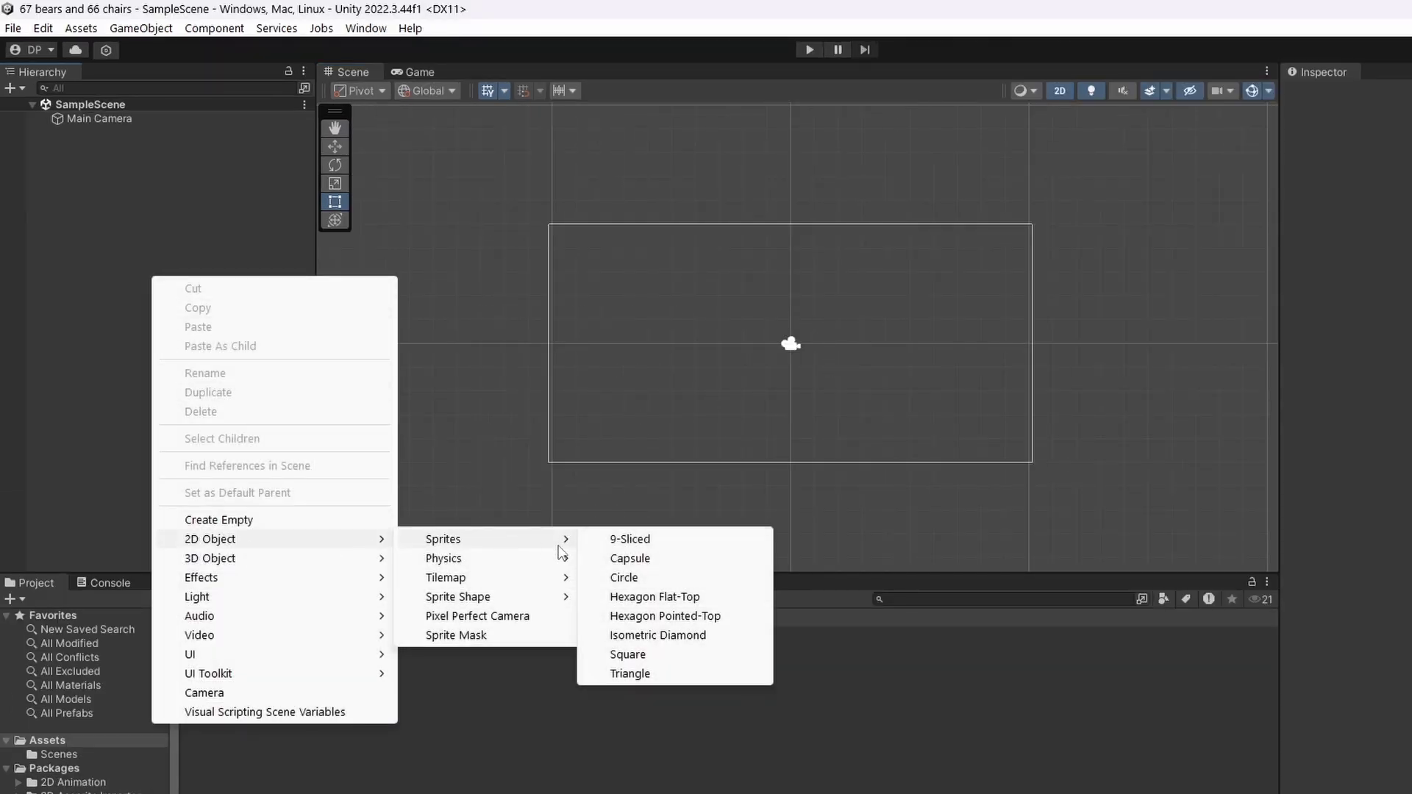
{"action": "left_click", "coordinate": [666, 652]}
{"action": "scroll", "coordinate": [809, 353], "scroll_direction": "up", "scroll_amount": 8}
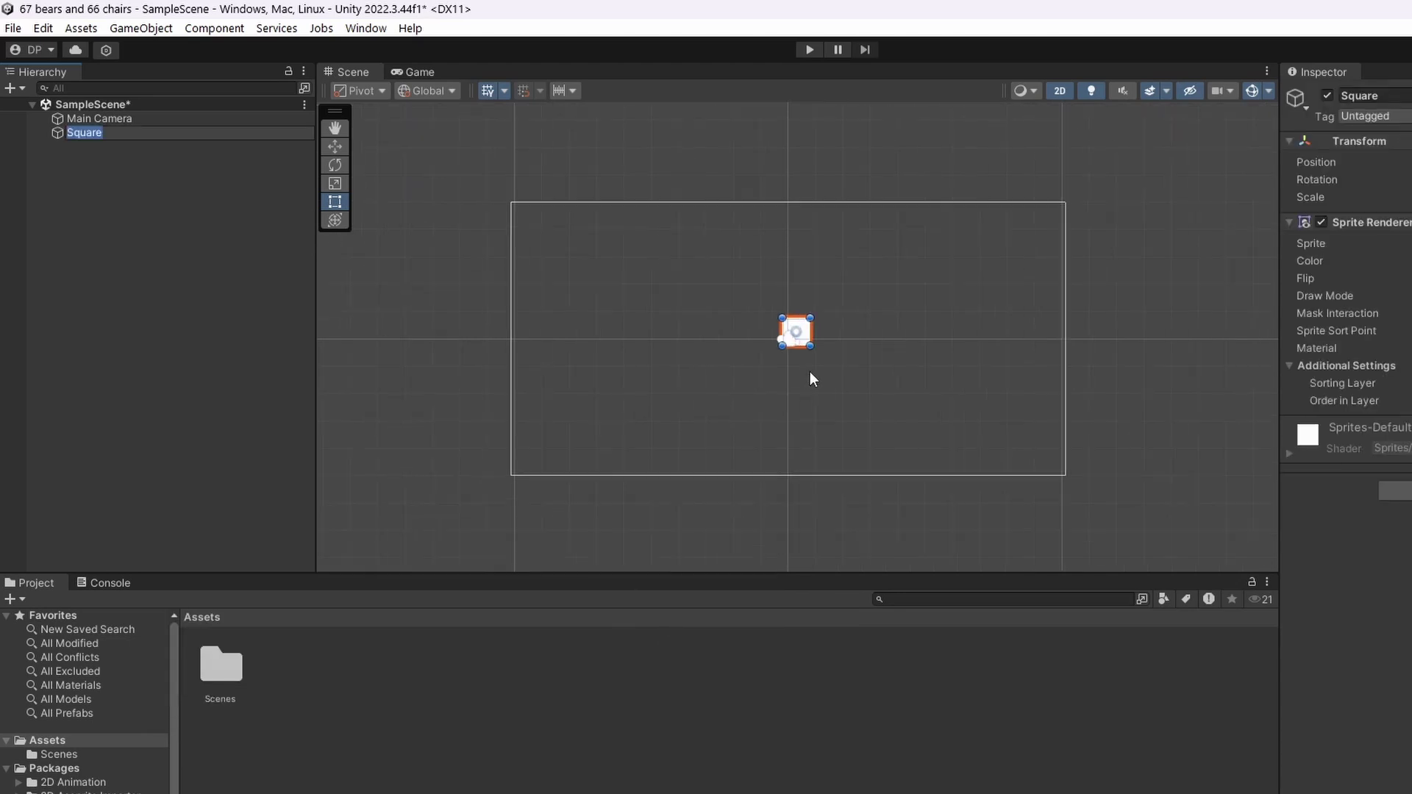
{"action": "scroll", "coordinate": [801, 336], "scroll_direction": "up", "scroll_amount": 6}
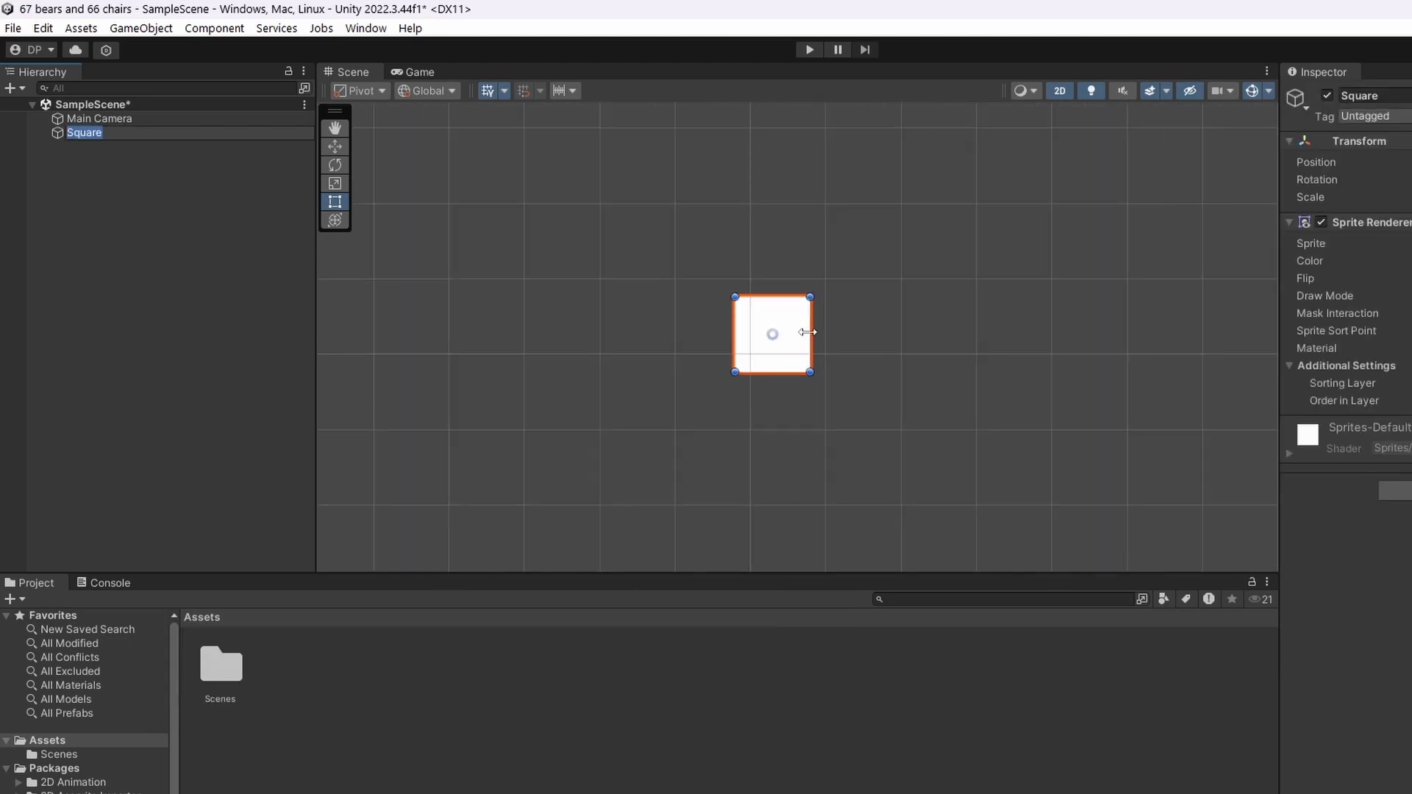
{"action": "scroll", "coordinate": [790, 344], "scroll_direction": "up", "scroll_amount": 4}
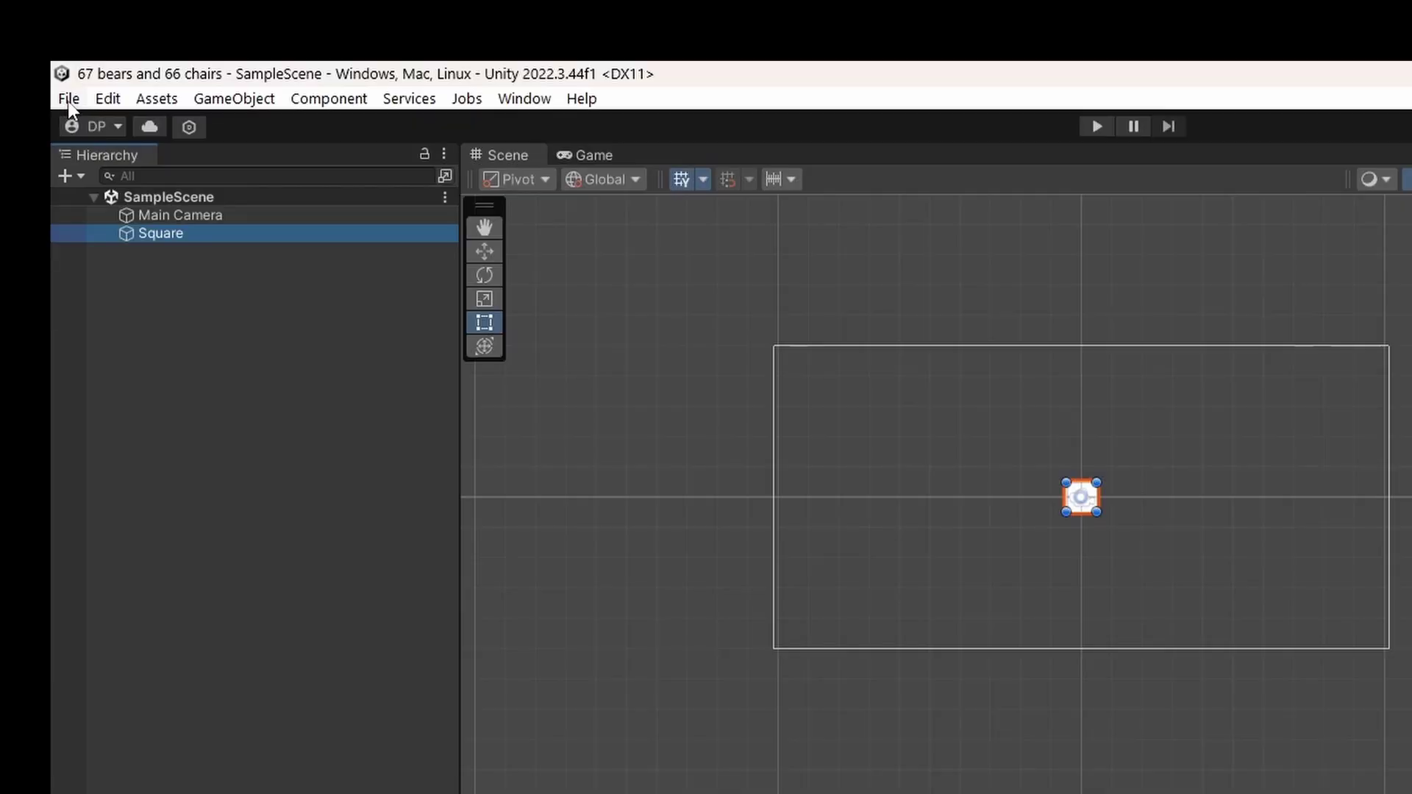
Save the current scene and open Project Settings
{"action": "left_click", "coordinate": [69, 99]}
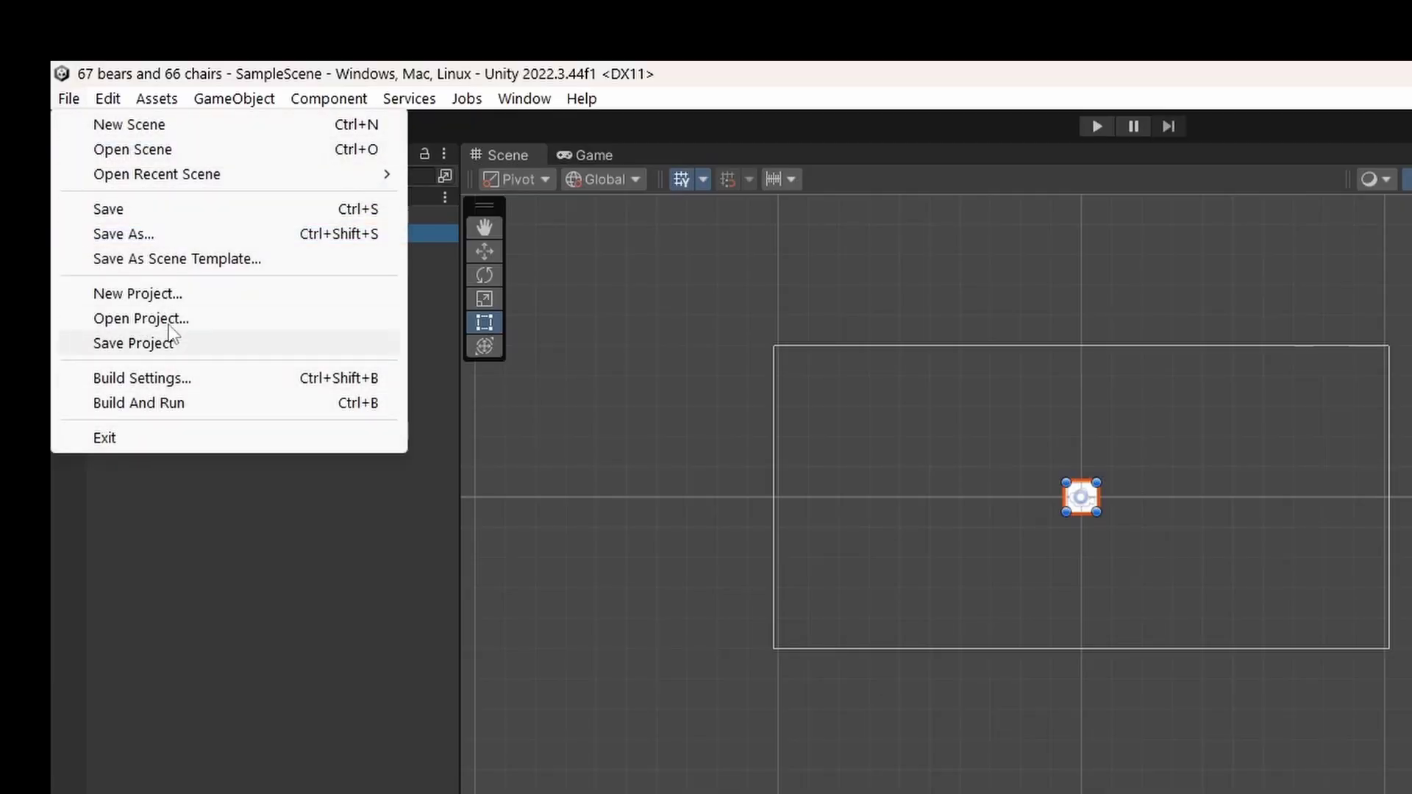
{"action": "left_click", "coordinate": [108, 210]}
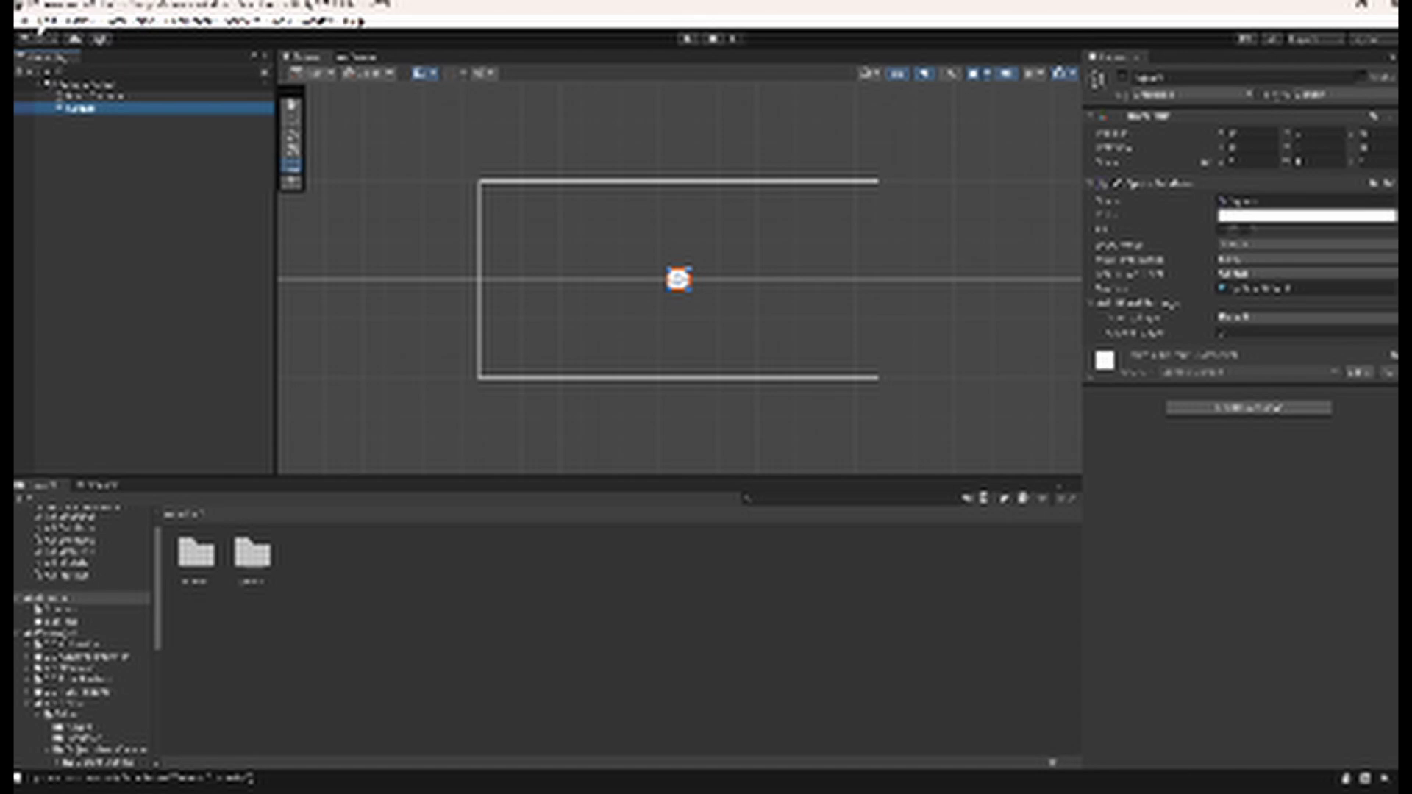
{"action": "left_click", "coordinate": [47, 21]}
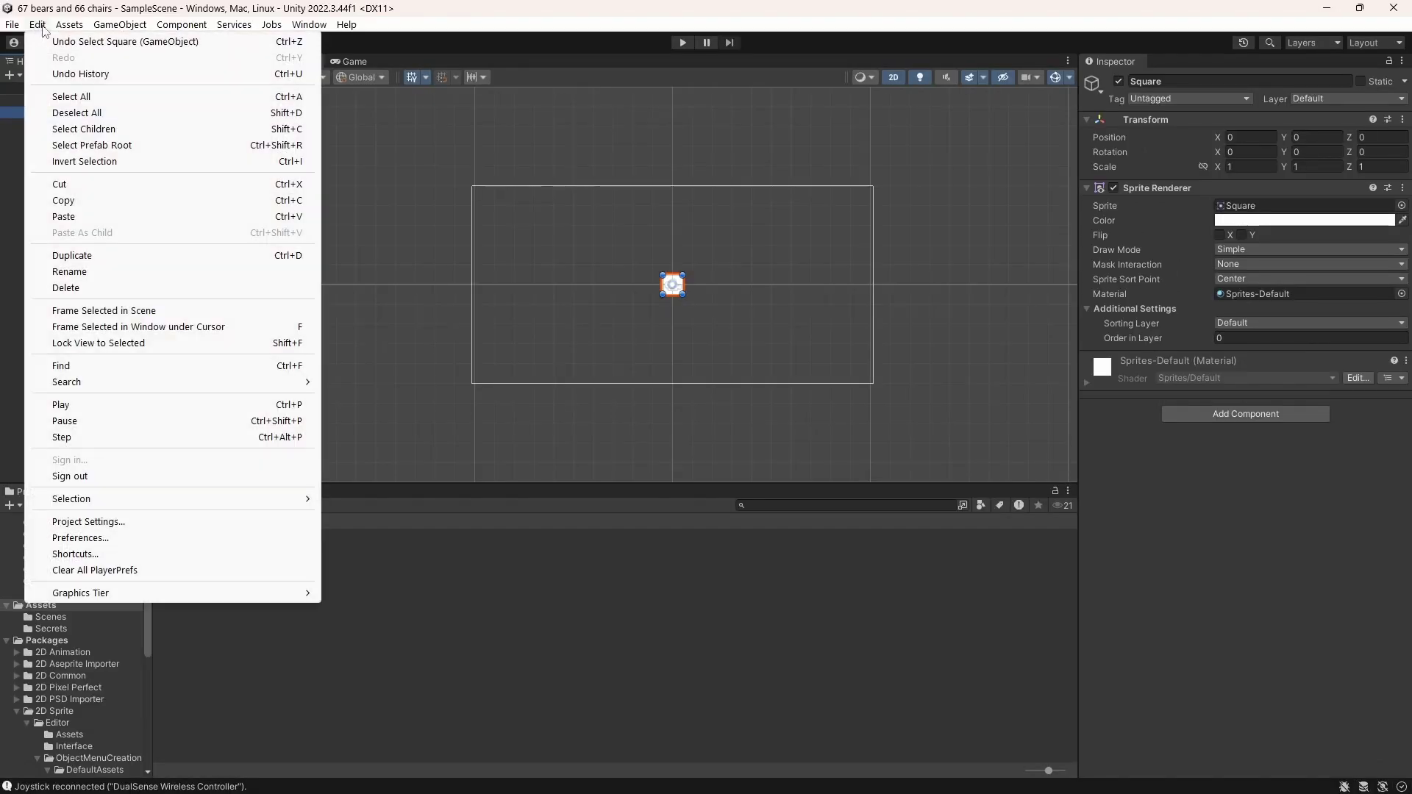
{"action": "left_click", "coordinate": [92, 522]}
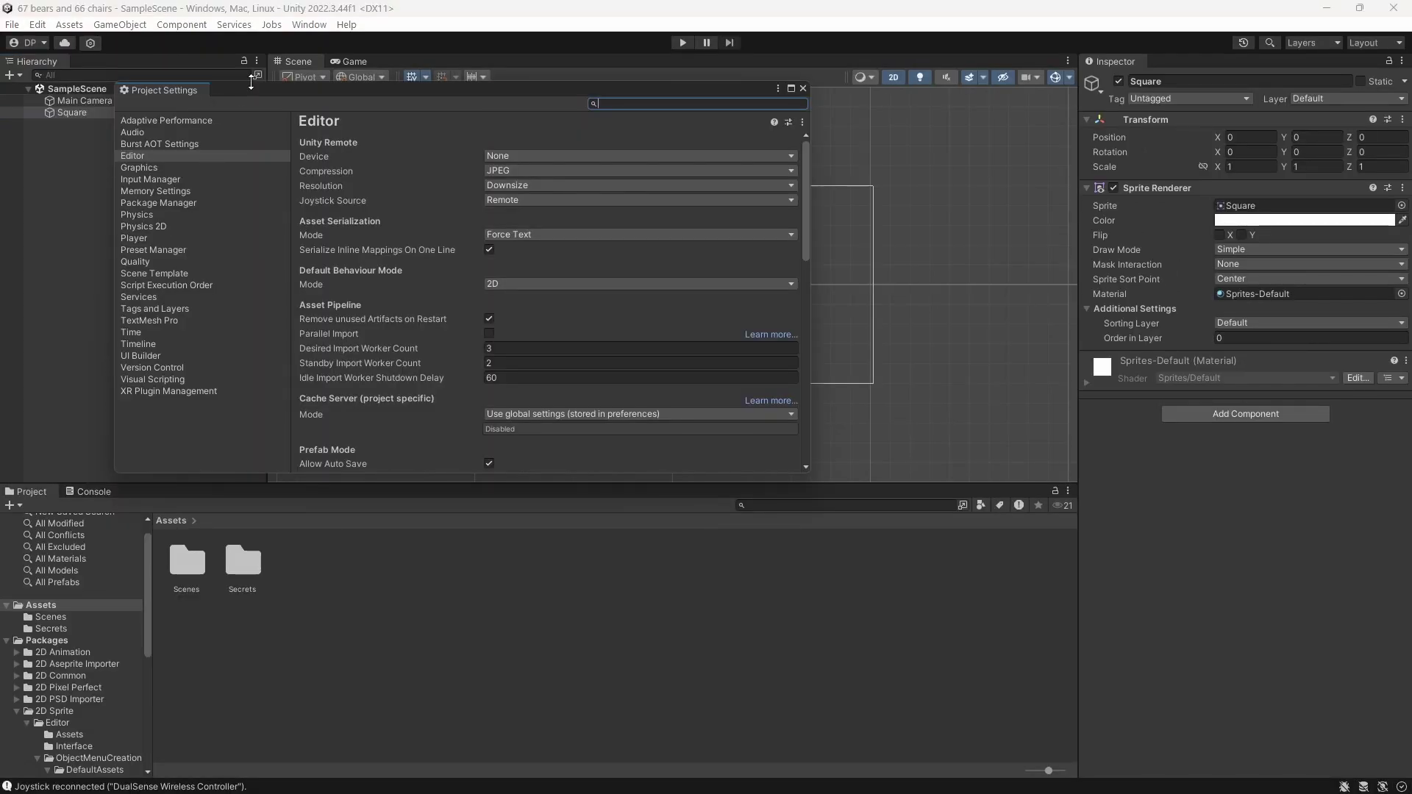
Open Preferences and view its 2D and then General pages
{"action": "left_click", "coordinate": [40, 25]}
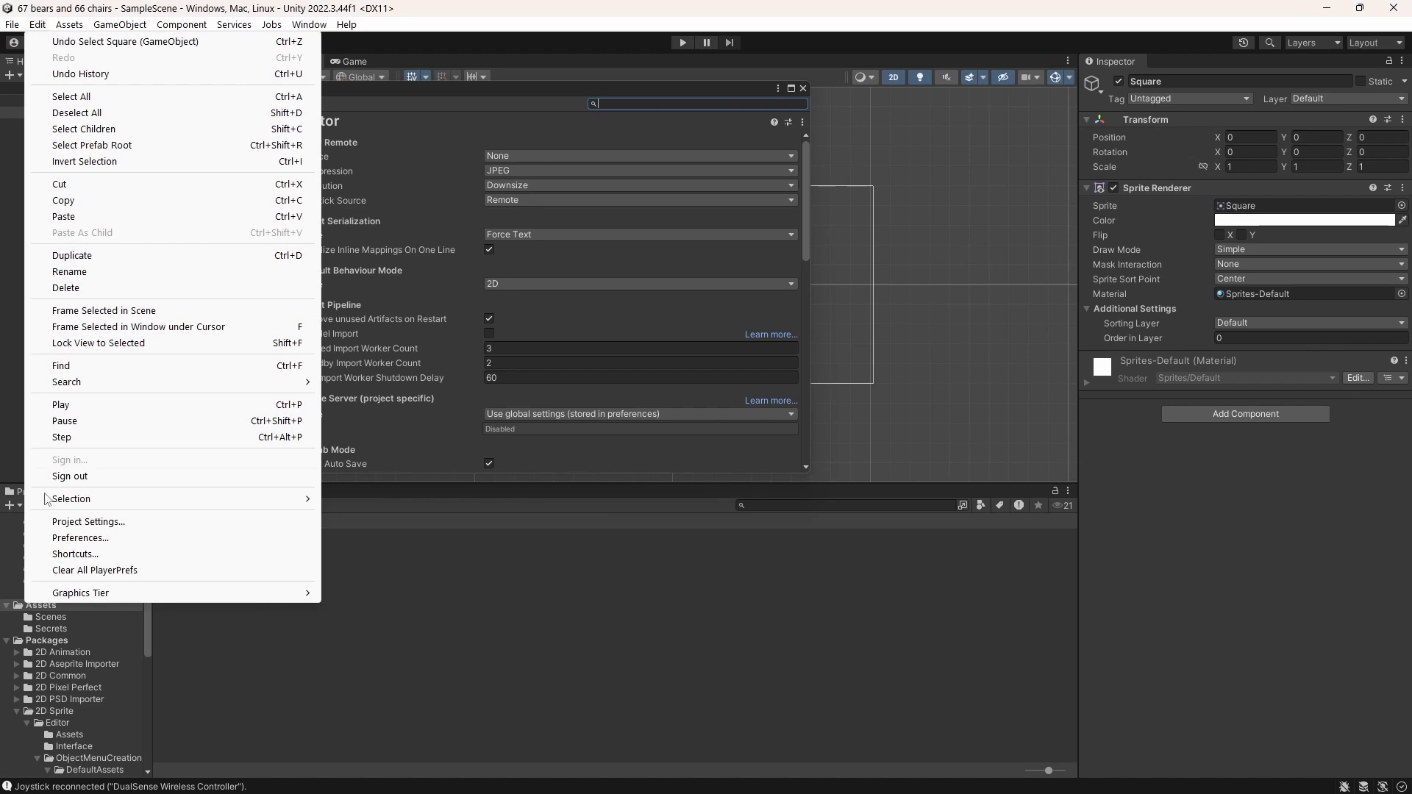
{"action": "left_click", "coordinate": [81, 536]}
{"action": "left_click", "coordinate": [311, 214]}
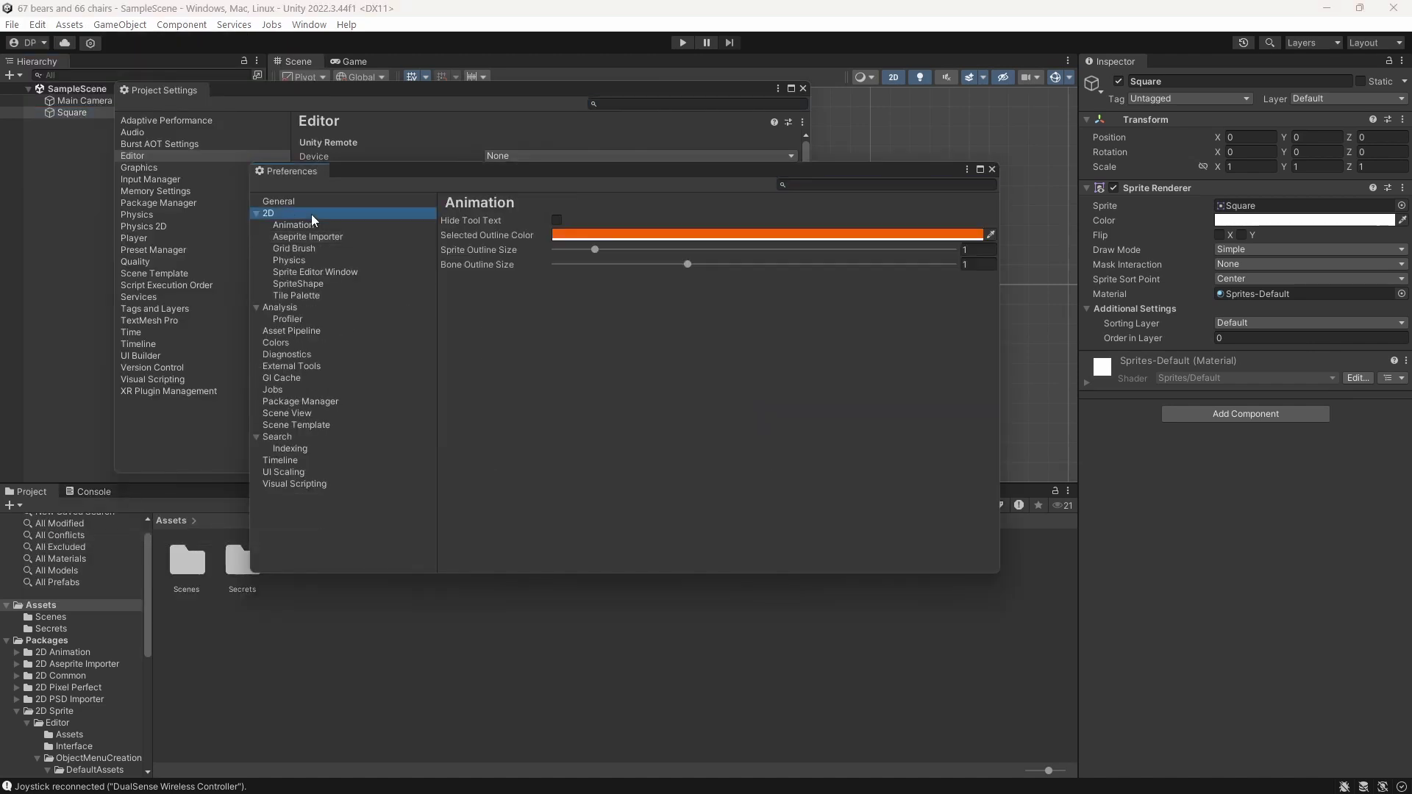
{"action": "left_click", "coordinate": [307, 203]}
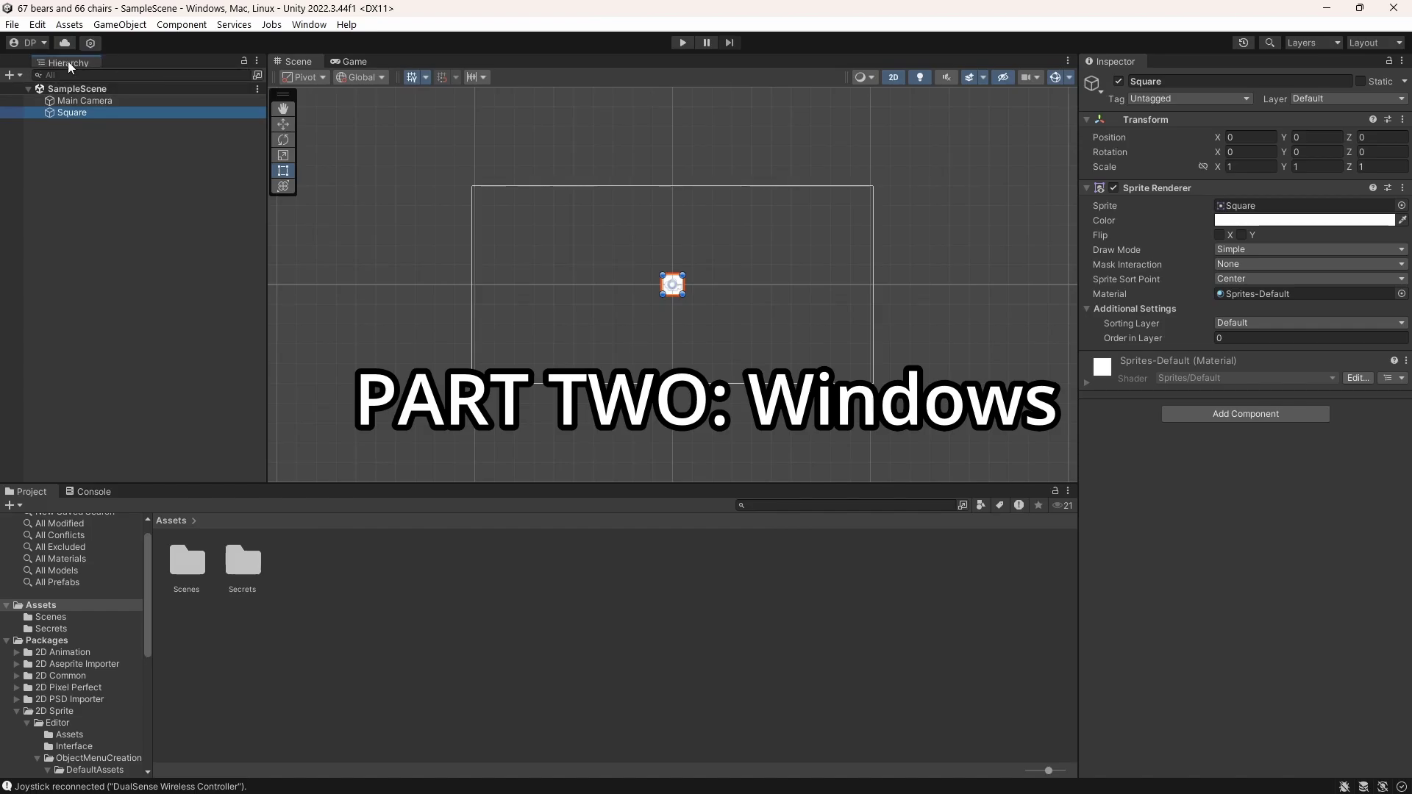
Float the Hierarchy, Scene and Inspector panels as separate windows
{"action": "left_click_drag", "start_coordinate": [67, 60], "coordinate": [666, 197]}
{"action": "left_click_drag", "start_coordinate": [33, 63], "coordinate": [574, 319]}
{"action": "left_click_drag", "start_coordinate": [1122, 63], "coordinate": [544, 372]}
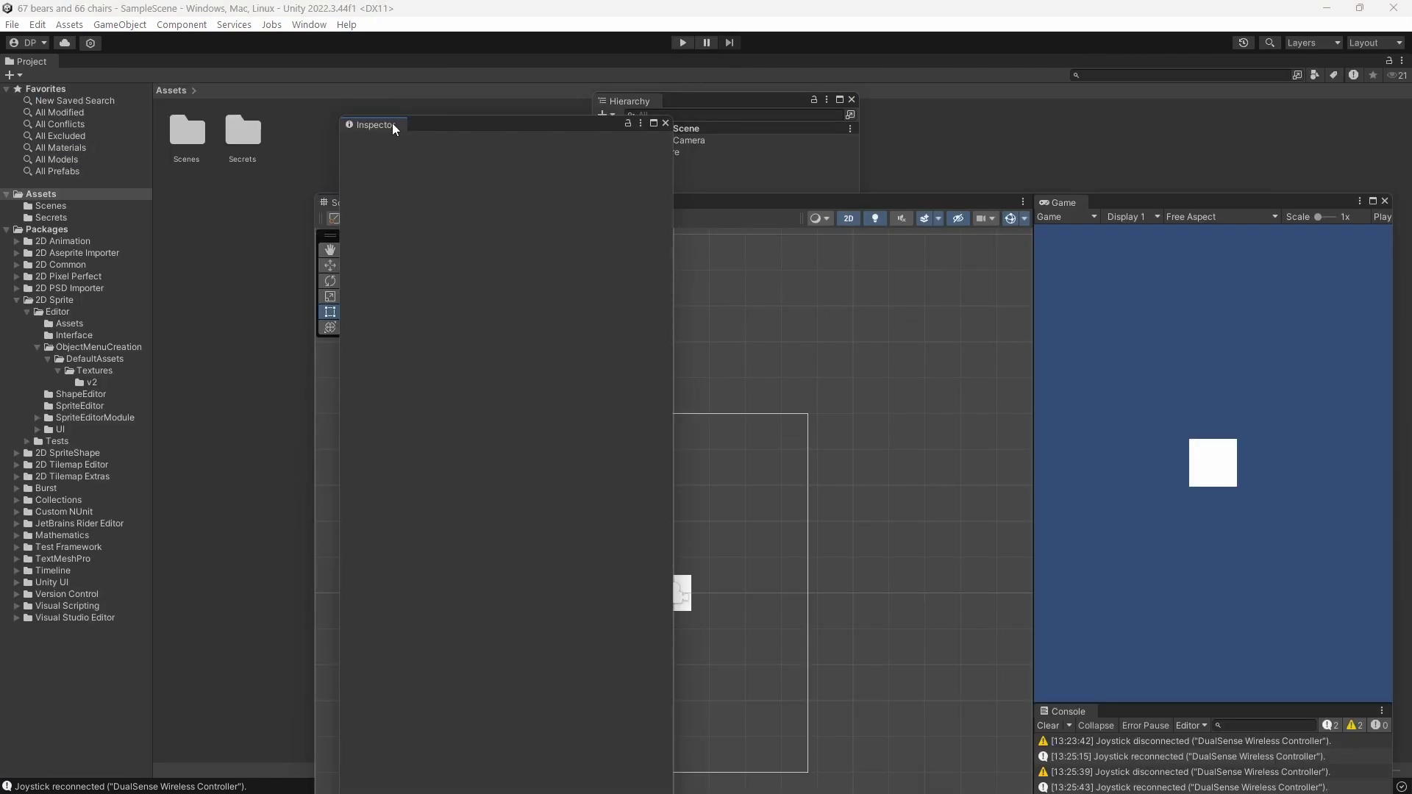
Move the floating Scene view lower, then restore the Default editor layout
{"action": "right_click", "coordinate": [391, 123]}
{"action": "mouse_move", "coordinate": [438, 330]}
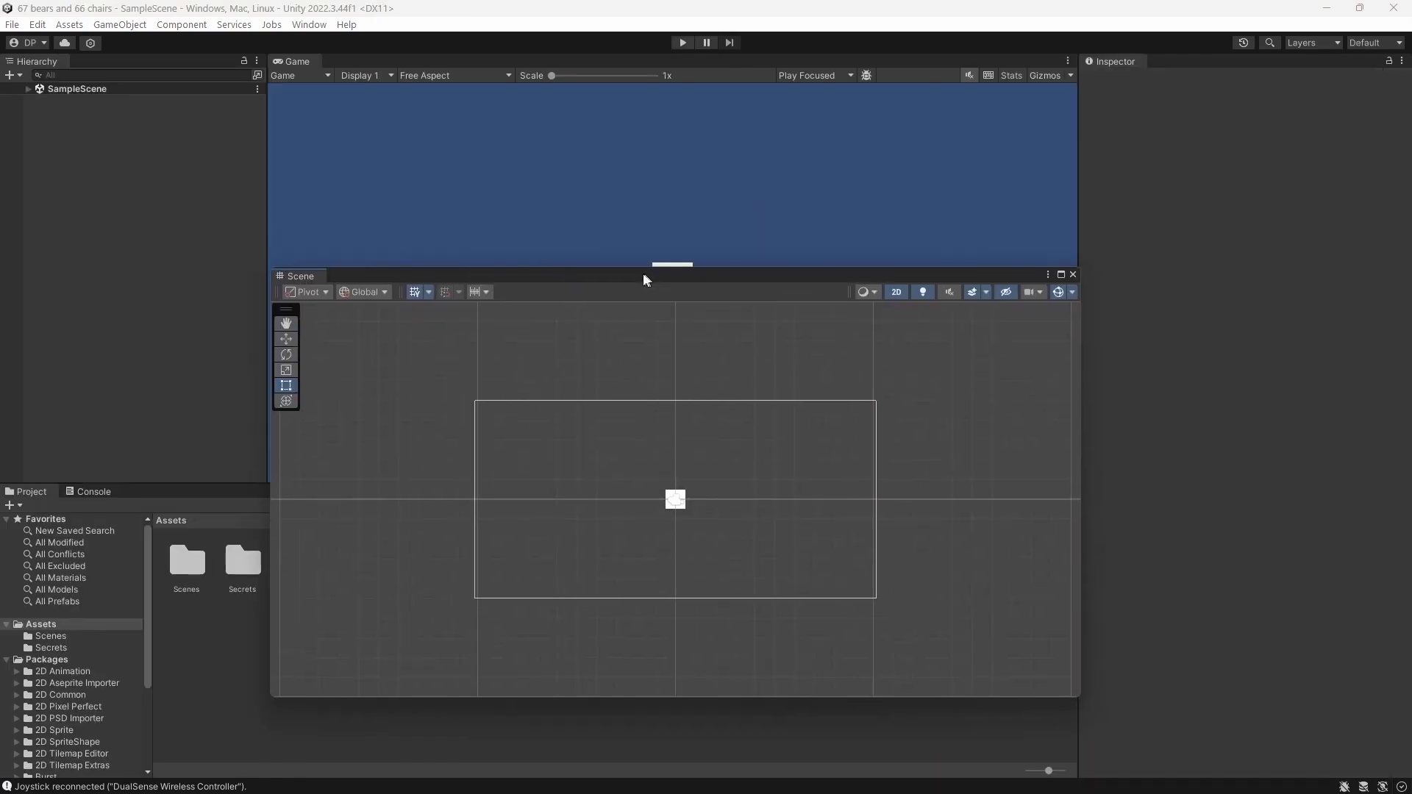
{"action": "left_click_drag", "start_coordinate": [642, 272], "coordinate": [610, 789]}
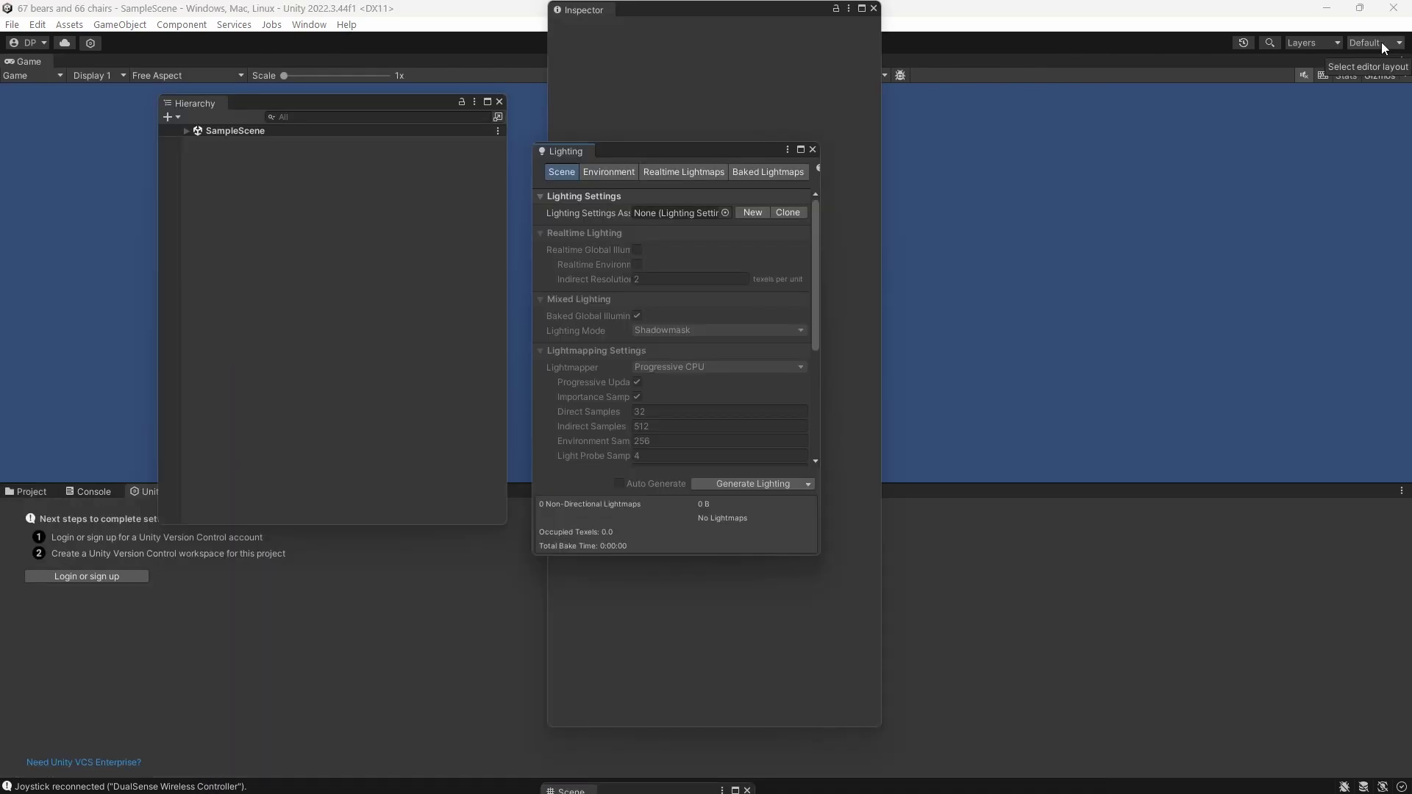
{"action": "left_click", "coordinate": [1357, 44]}
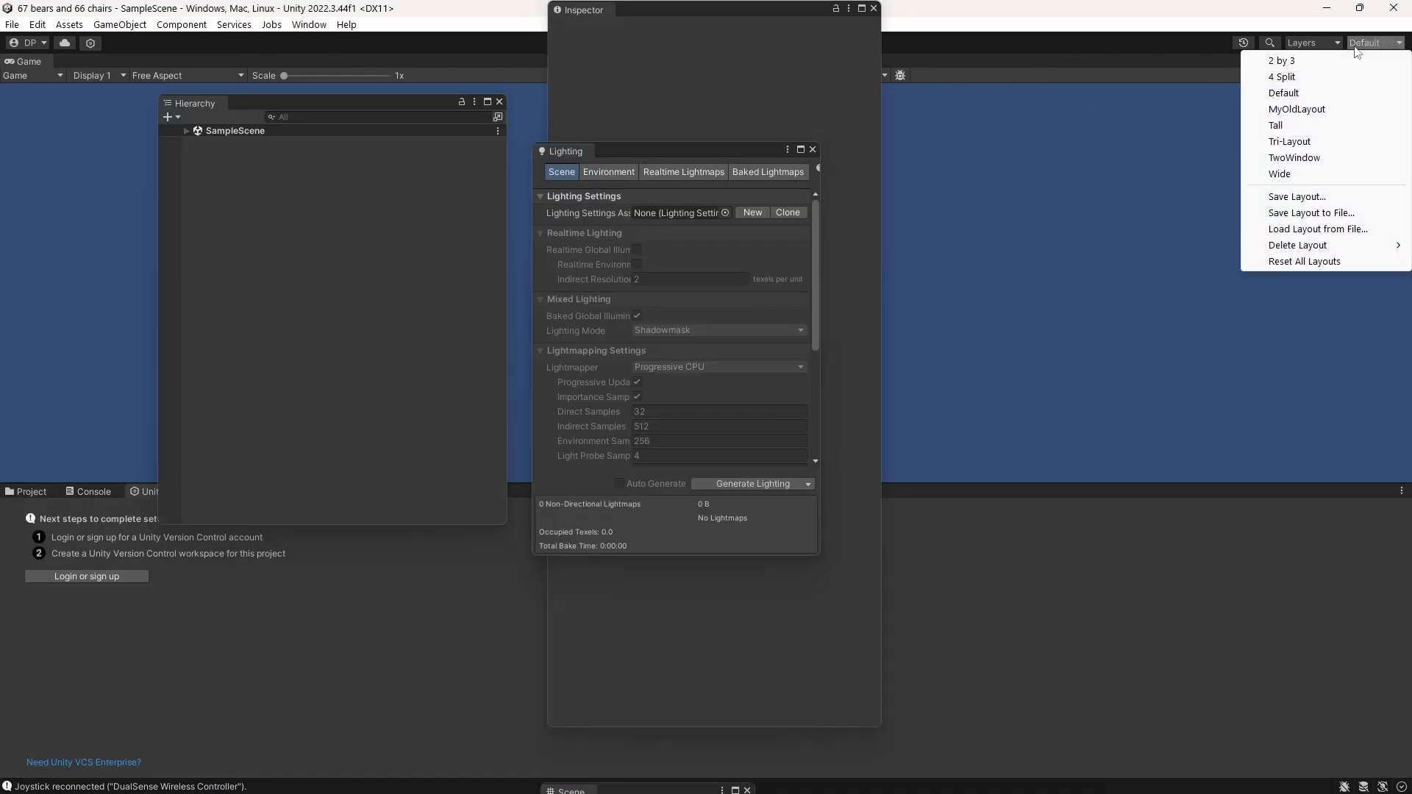
{"action": "left_click", "coordinate": [1294, 94]}
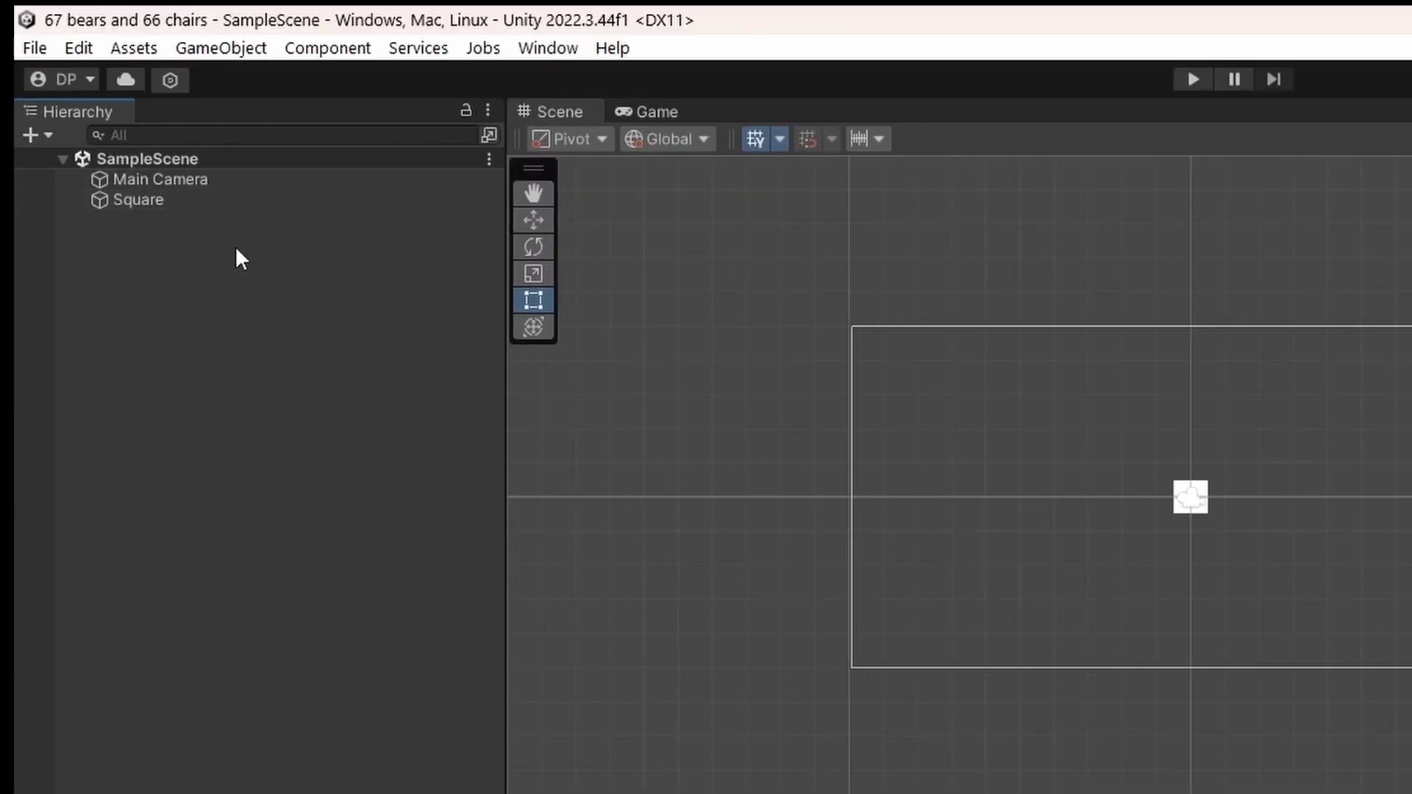
Create empty GameObjects named Jimmy John and Obo
{"action": "right_click", "coordinate": [226, 301]}
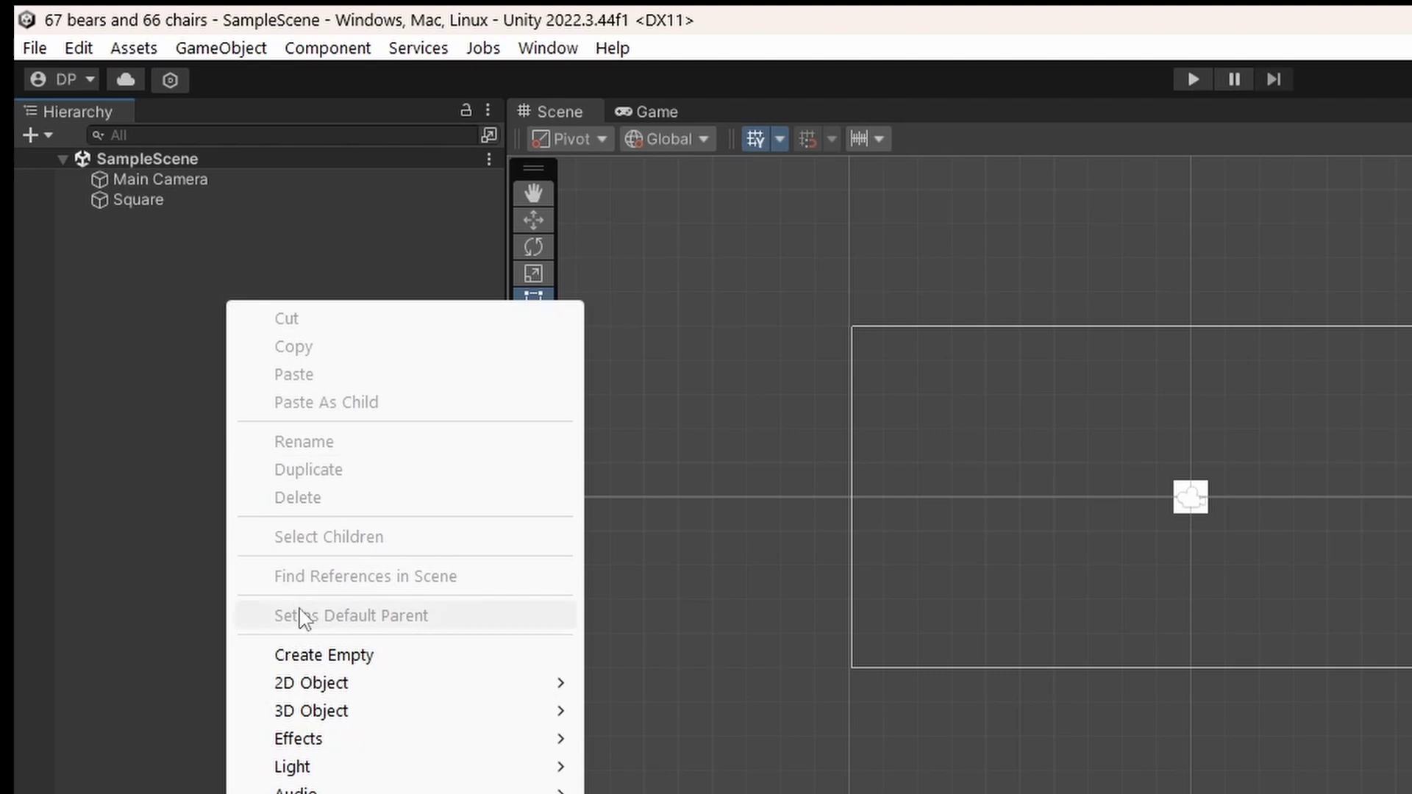
{"action": "left_click", "coordinate": [317, 653]}
{"action": "right_click", "coordinate": [284, 512]}
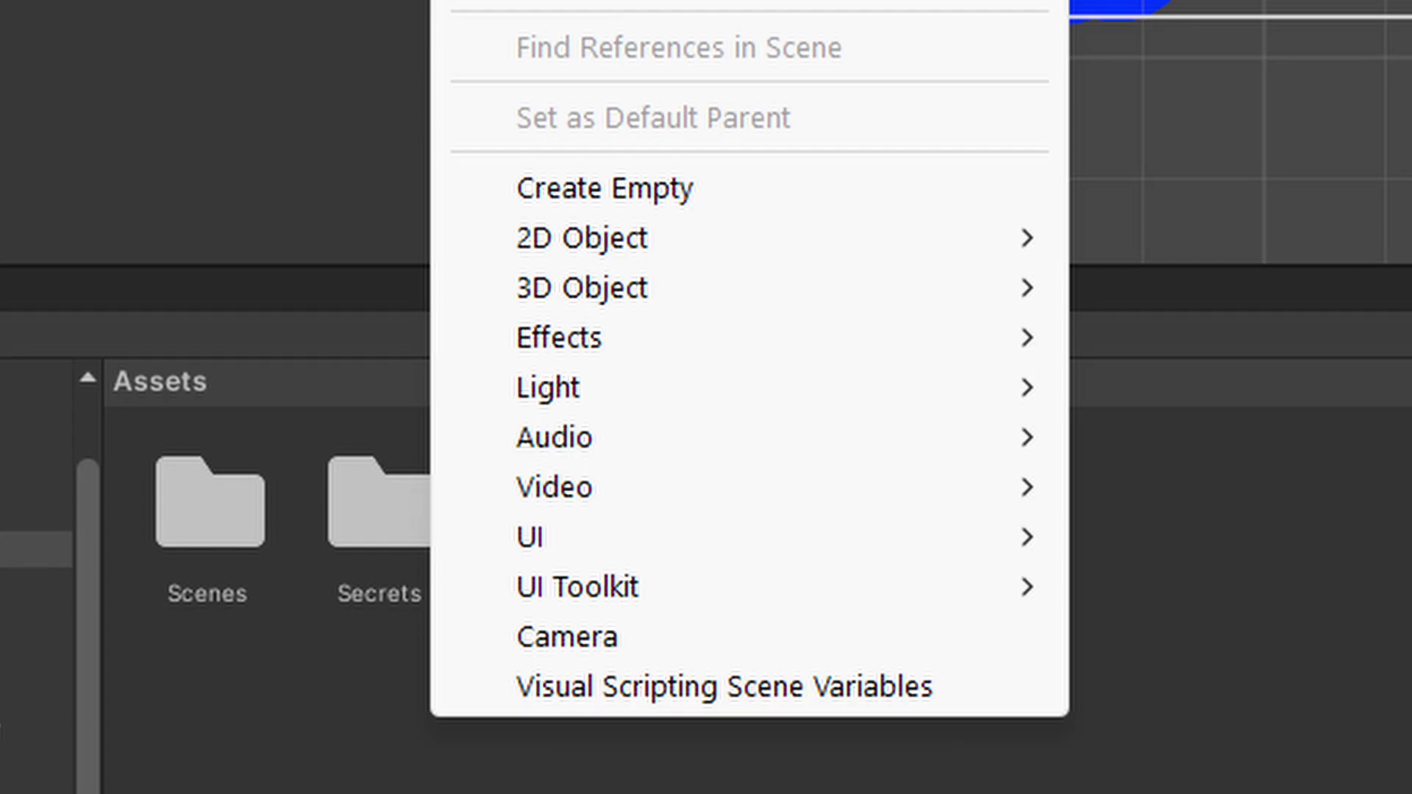
{"action": "type", "text": "Jimmy John"}
{"action": "key", "text": "Return"}
{"action": "right_click", "coordinate": [312, 595]}
{"action": "left_click", "coordinate": [361, 632]}
{"action": "type", "text": "Obo"}
{"action": "key", "text": "Return"}
Add two more empty objects named Actual oboe and eegg
{"action": "right_click", "coordinate": [360, 633]}
{"action": "left_click", "coordinate": [360, 632]}
{"action": "type", "text": "Actual oboe"}
{"action": "key", "text": "Return"}
{"action": "right_click", "coordinate": [355, 523]}
{"action": "left_click", "coordinate": [397, 765]}
{"action": "type", "text": "eegg"}
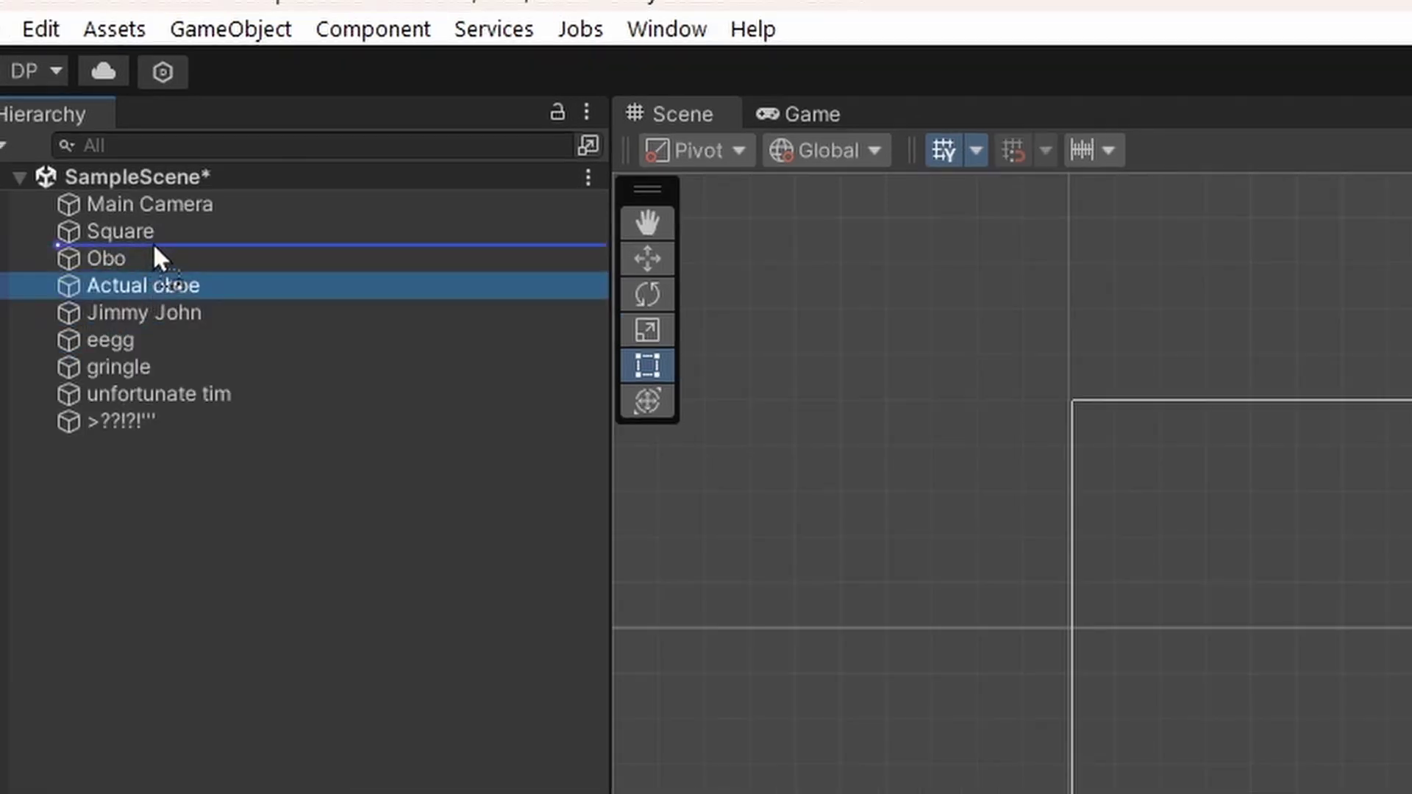
Parent Actual oboe under Obo and eegg under Actual oboe
{"action": "left_click_drag", "start_coordinate": [152, 241], "coordinate": [153, 244]}
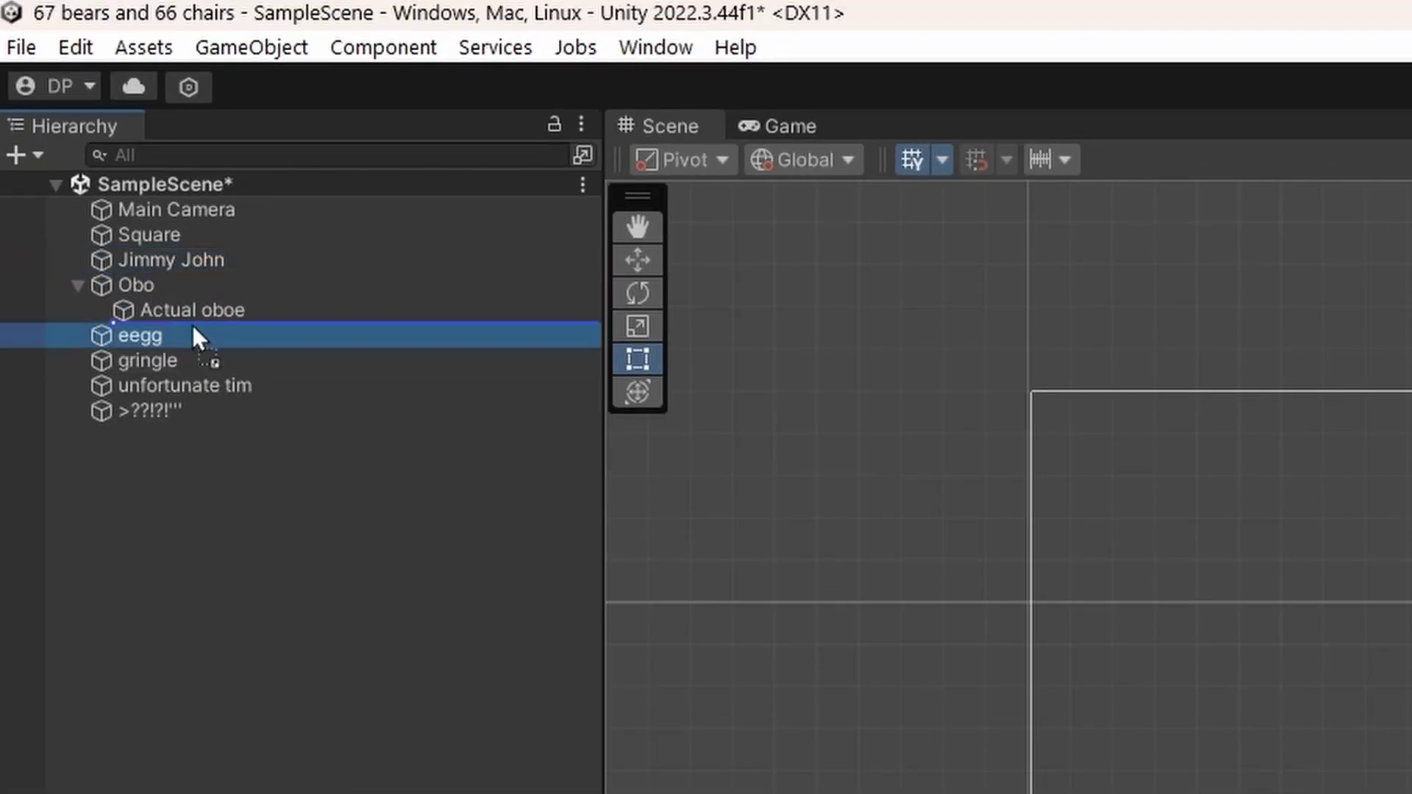
{"action": "left_click_drag", "start_coordinate": [166, 341], "coordinate": [213, 310]}
{"action": "left_click", "coordinate": [110, 309]}
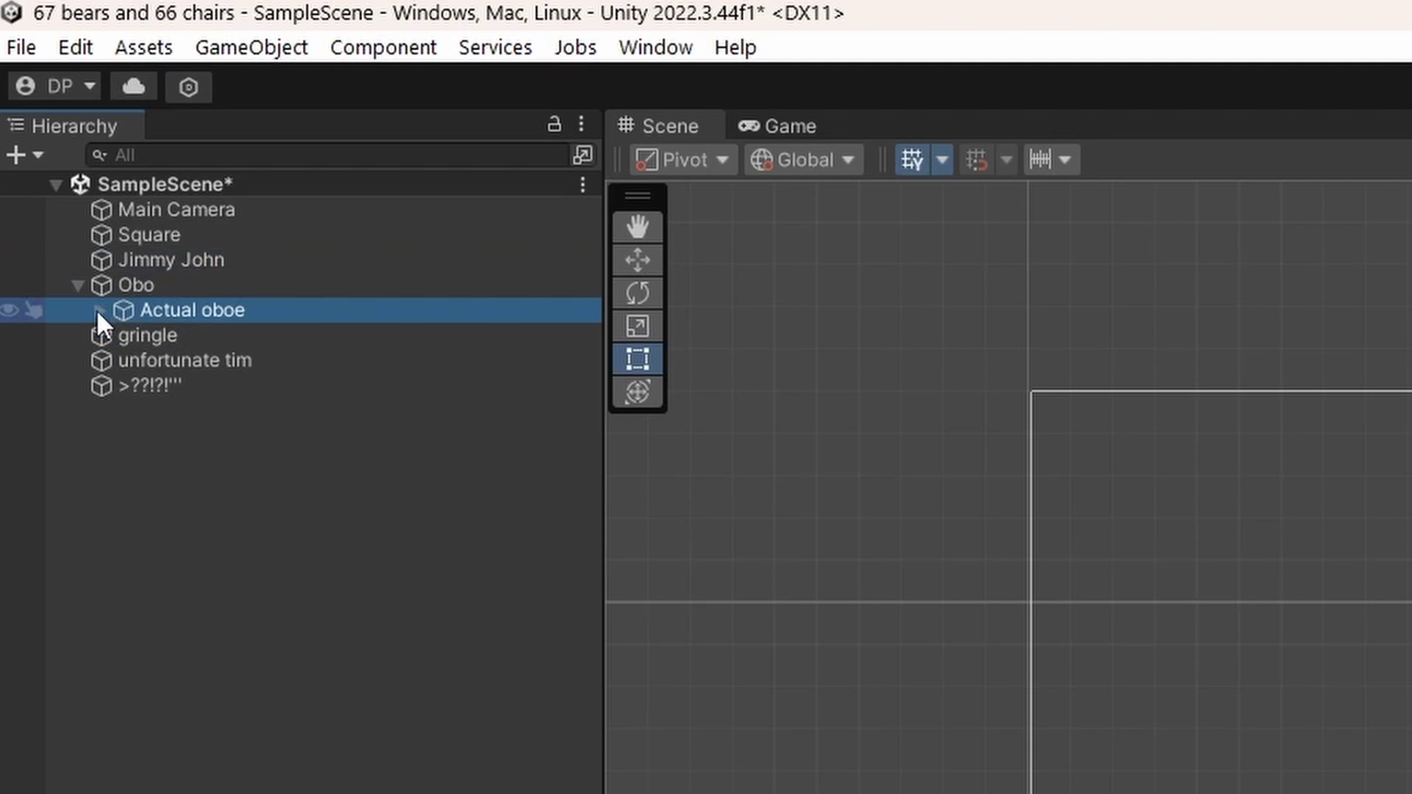
{"action": "left_click", "coordinate": [77, 285]}
{"action": "left_click", "coordinate": [75, 283]}
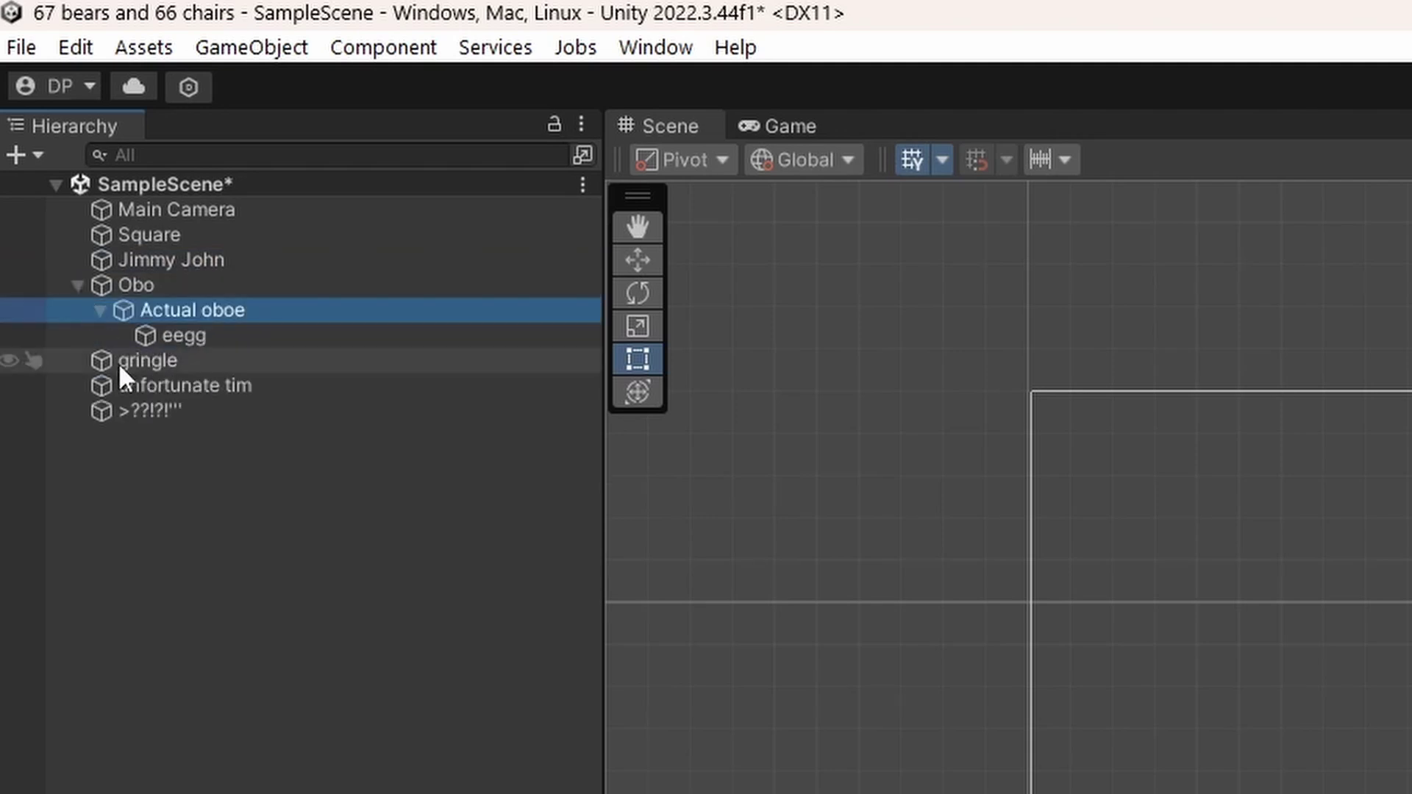
Make gringle a child of eegg and unfortunate tim a child of the punctuation-named object
{"action": "left_click_drag", "start_coordinate": [160, 365], "coordinate": [193, 338]}
{"action": "left_click_drag", "start_coordinate": [182, 386], "coordinate": [188, 413]}
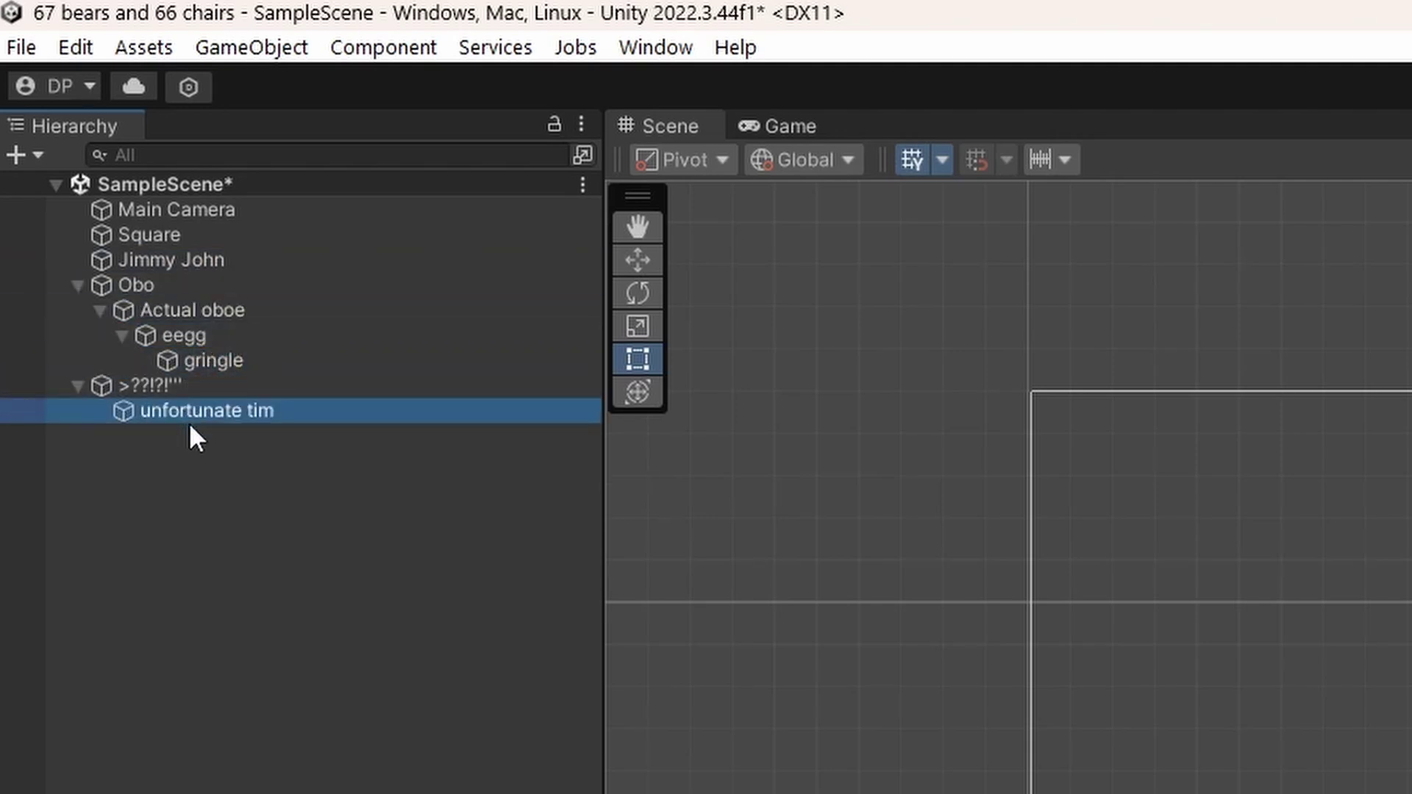
{"action": "left_click", "coordinate": [77, 285]}
{"action": "left_click", "coordinate": [78, 285]}
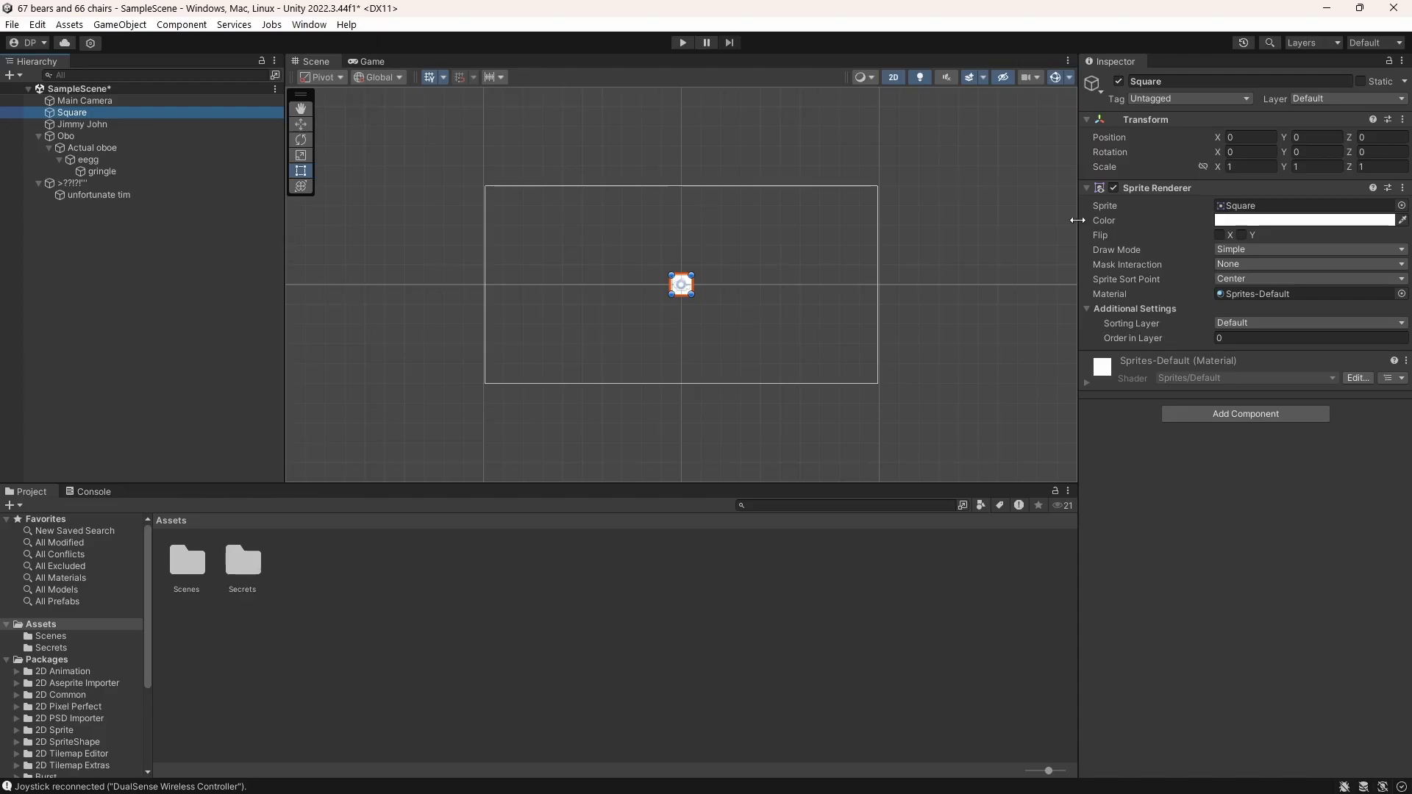
Widen the Inspector and Hierarchy panels and step through the scene objects from Jimmy John
{"action": "left_click_drag", "start_coordinate": [1072, 214], "coordinate": [538, 264]}
{"action": "left_click_drag", "start_coordinate": [144, 279], "coordinate": [464, 284]}
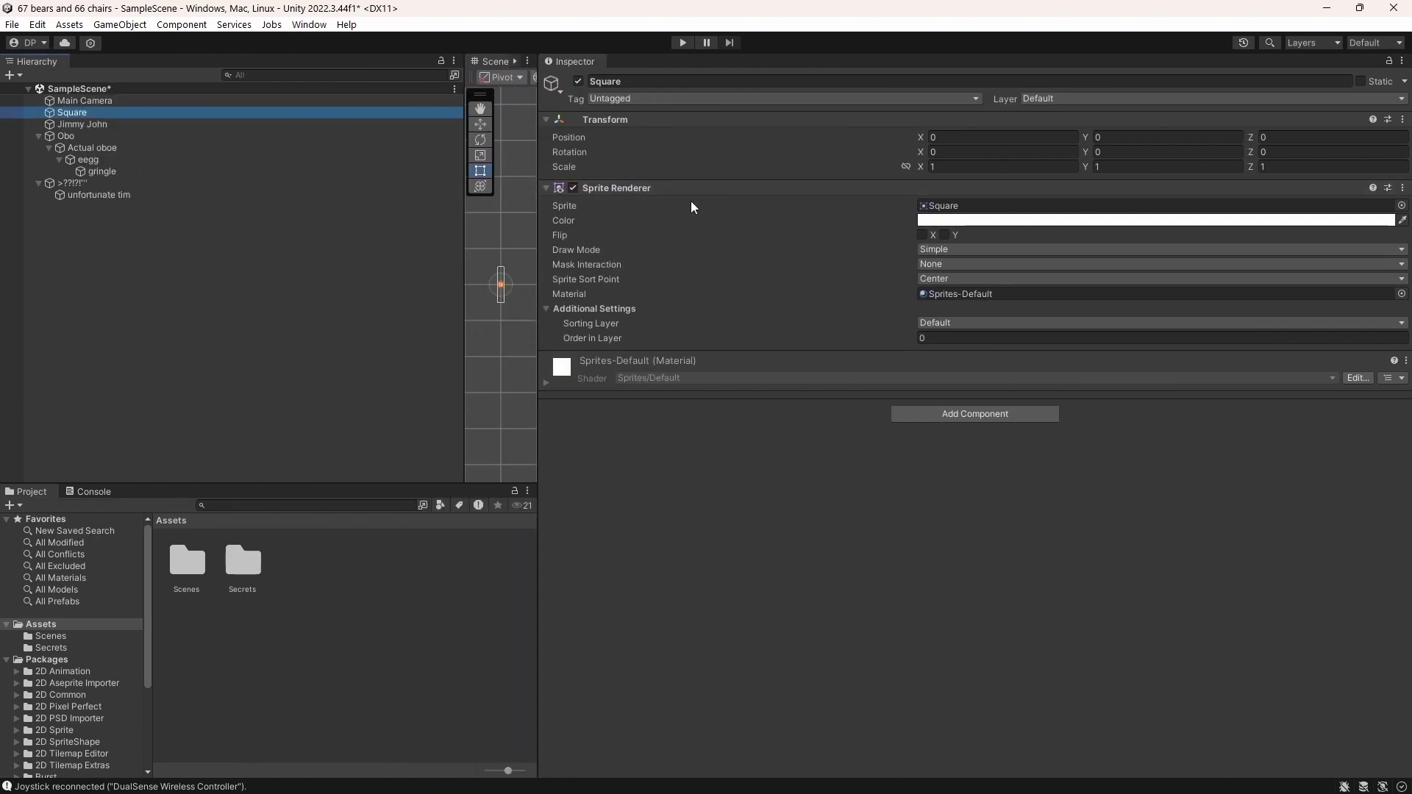
{"action": "left_click", "coordinate": [138, 126]}
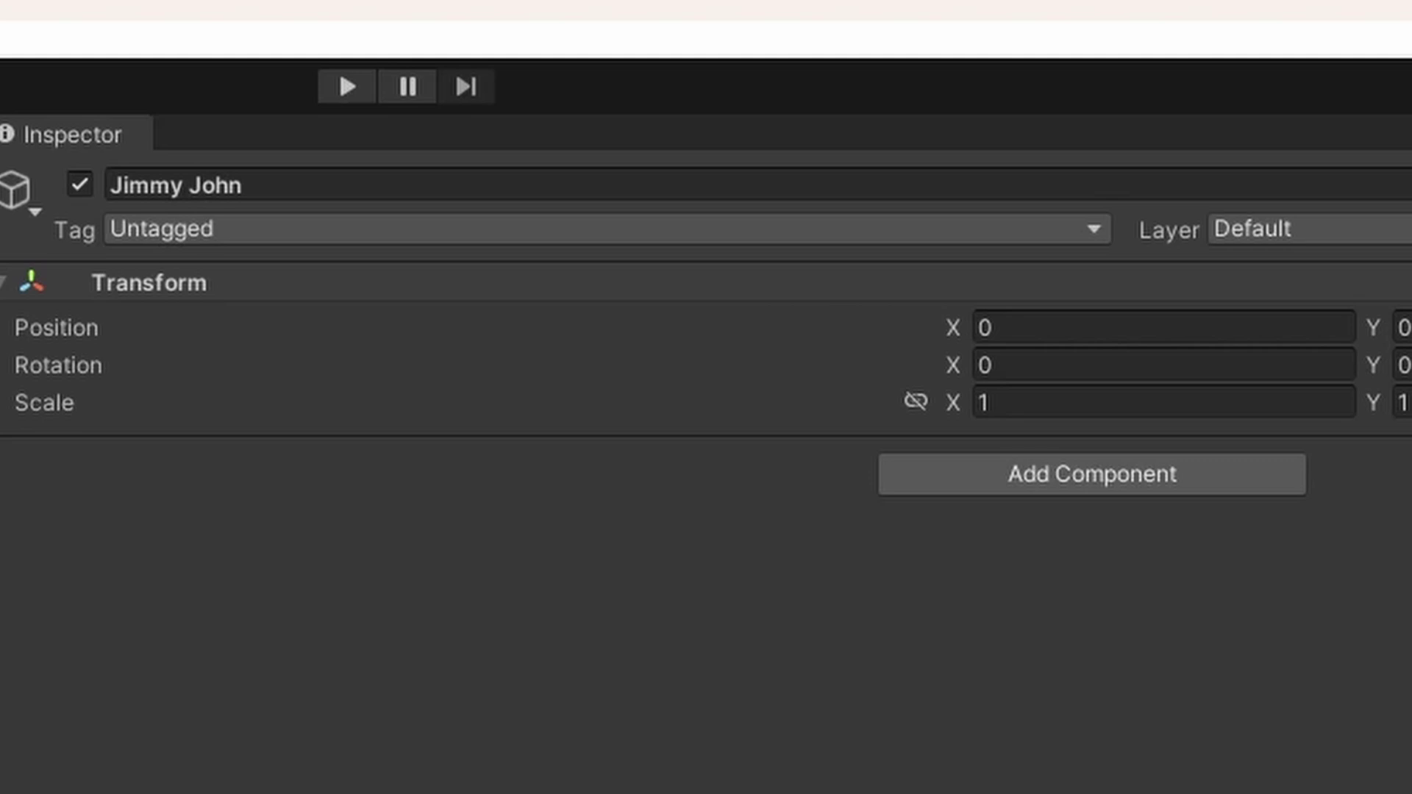
{"action": "key", "text": "Up"}
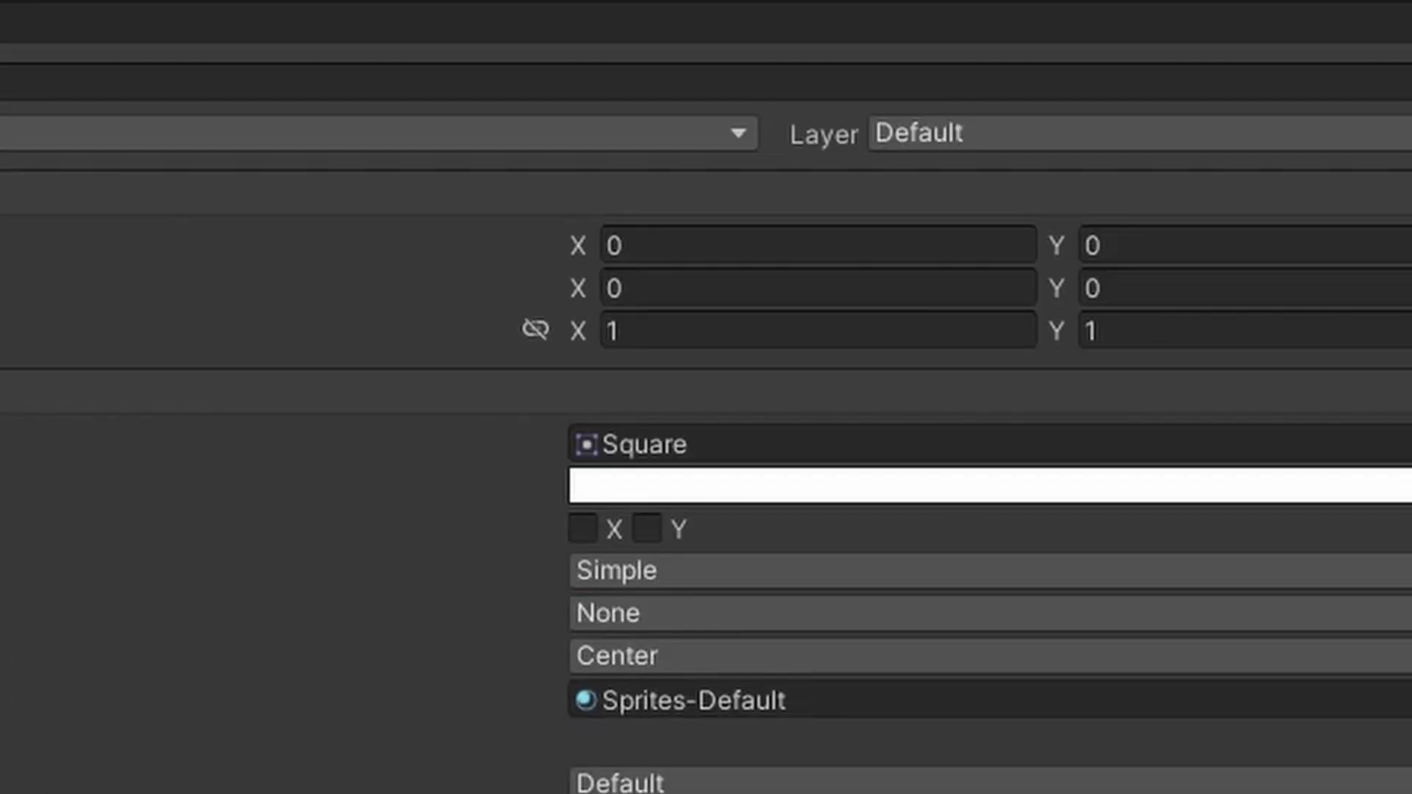
{"action": "key", "text": "Down"}
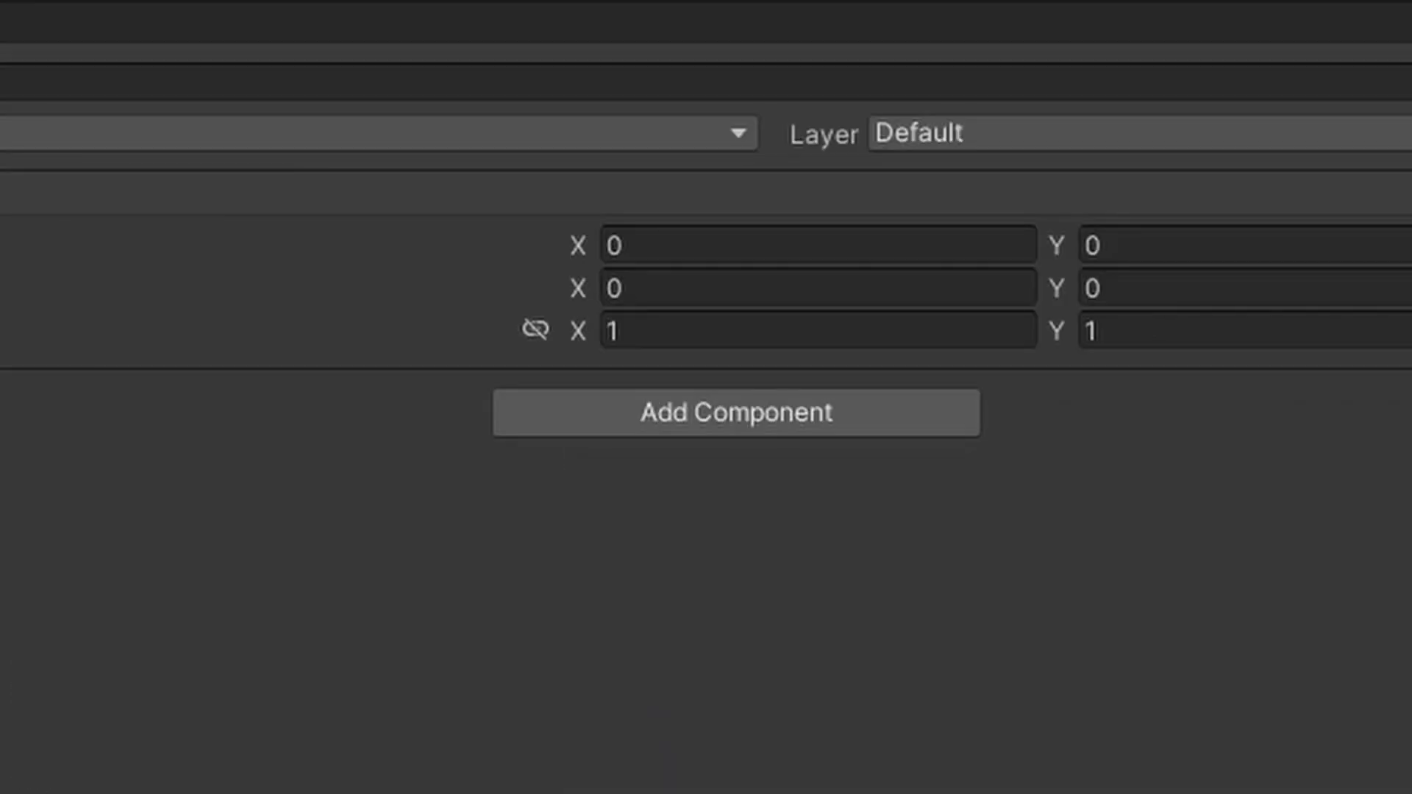
{"action": "key", "text": "Down"}
{"action": "key", "text": "Down"}
{"action": "key", "text": "Up"}
{"action": "key", "text": "Up"}
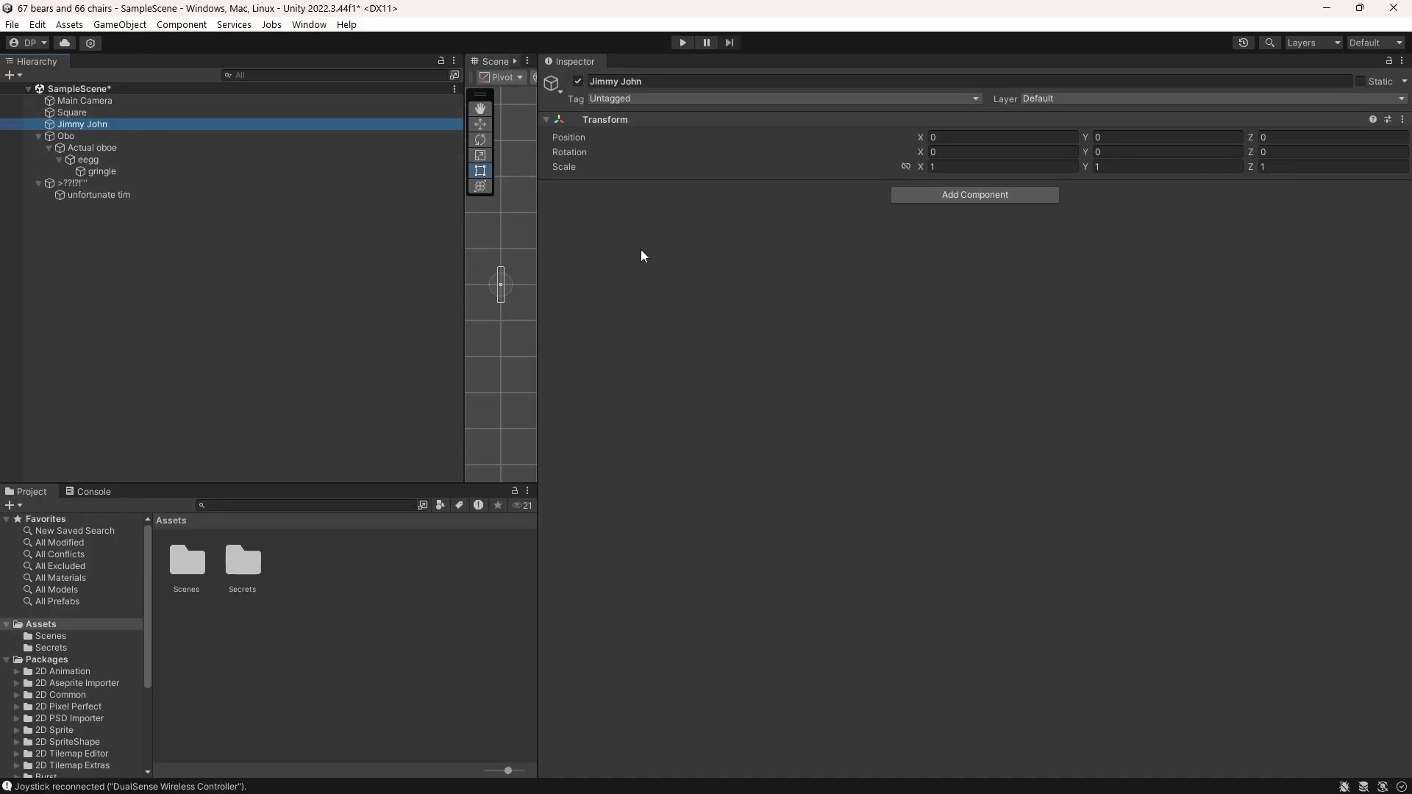
Add a Sprite Renderer to Jimmy John, then remove it again
{"action": "left_click", "coordinate": [920, 193]}
{"action": "type", "text": "sprite ren"}
{"action": "key", "text": "Return"}
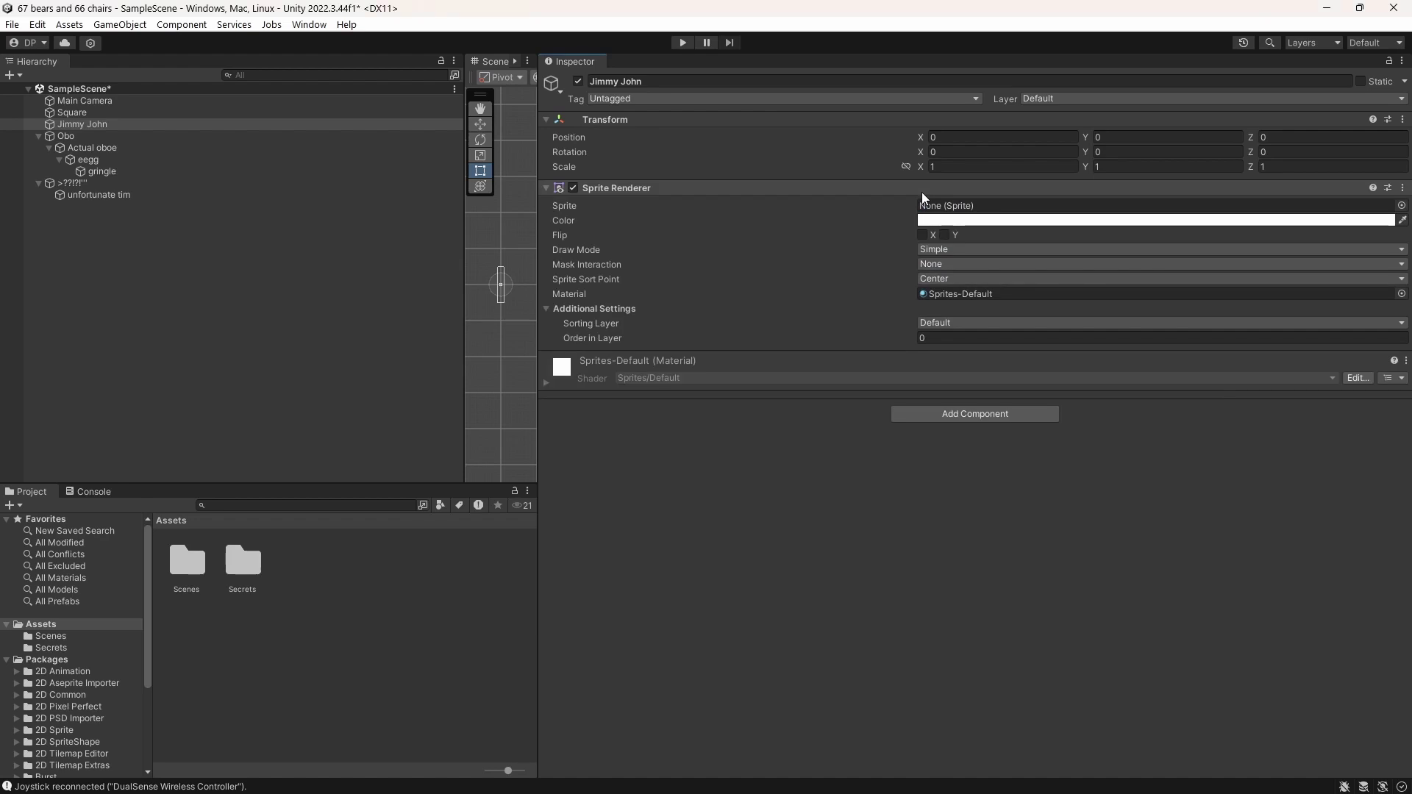
{"action": "left_click", "coordinate": [1402, 206]}
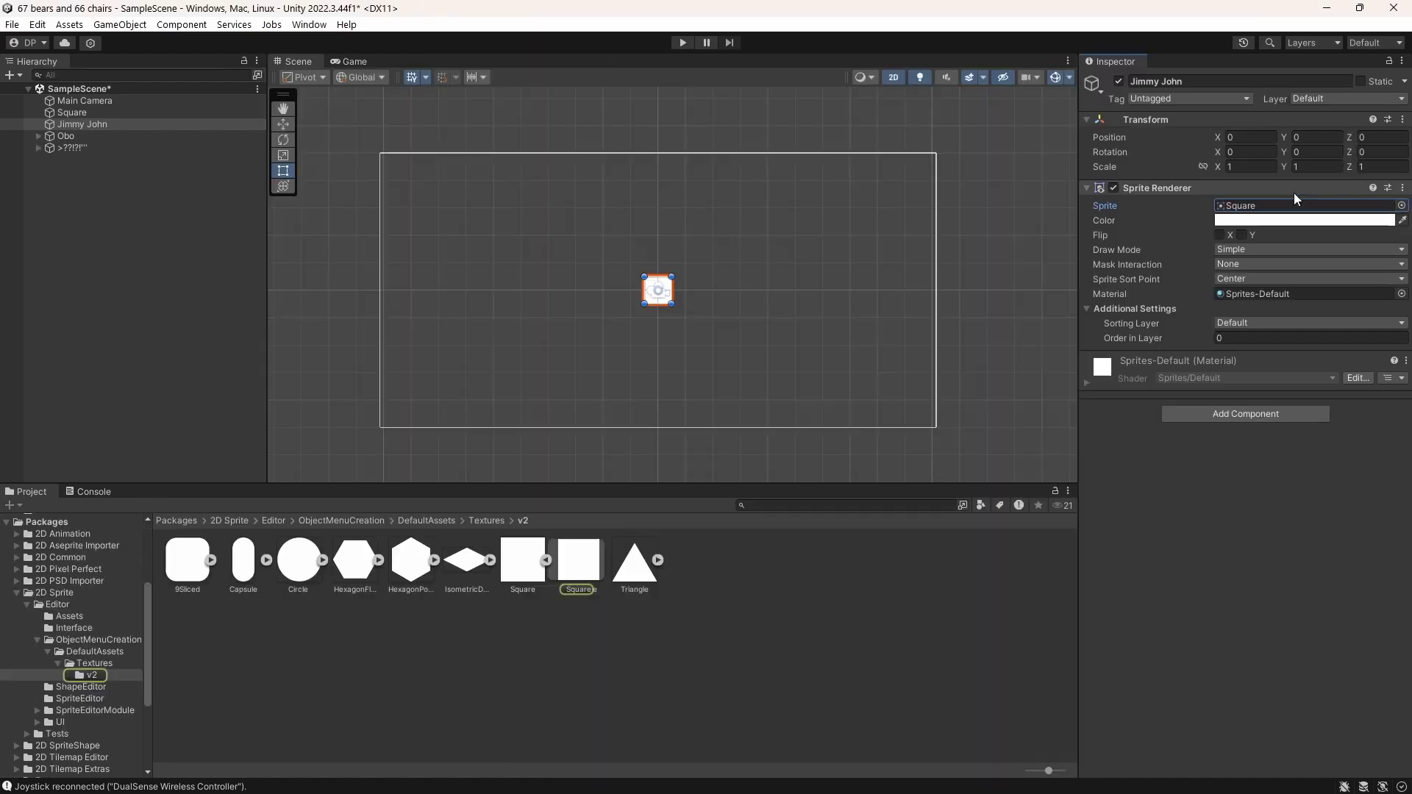
{"action": "right_click", "coordinate": [1250, 189]}
{"action": "left_click", "coordinate": [1279, 220]}
Add Constant Force 2D with force 5.71, -4.87, relative force 3.22, -6.81 and torque 7.99
{"action": "left_click", "coordinate": [1245, 194]}
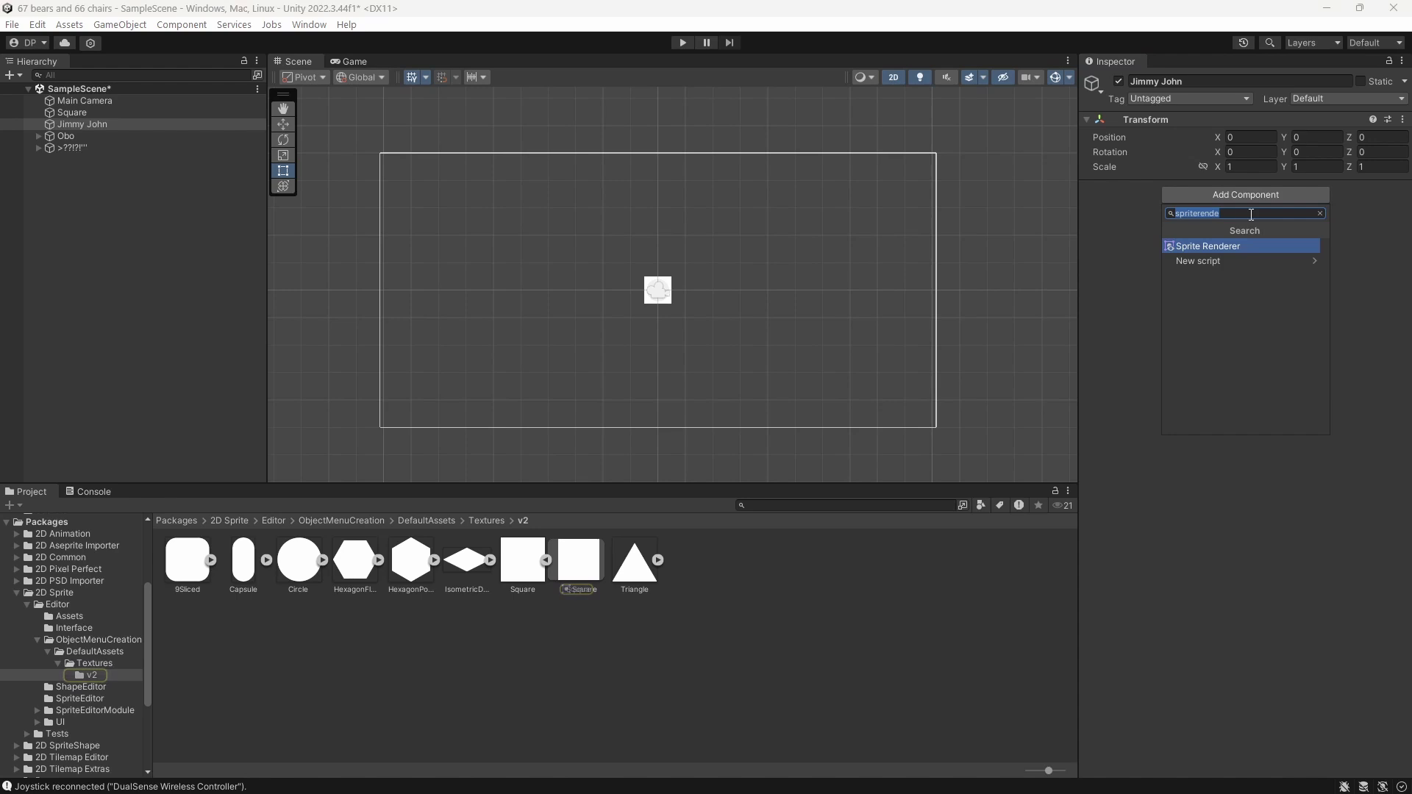
{"action": "type", "text": "force"}
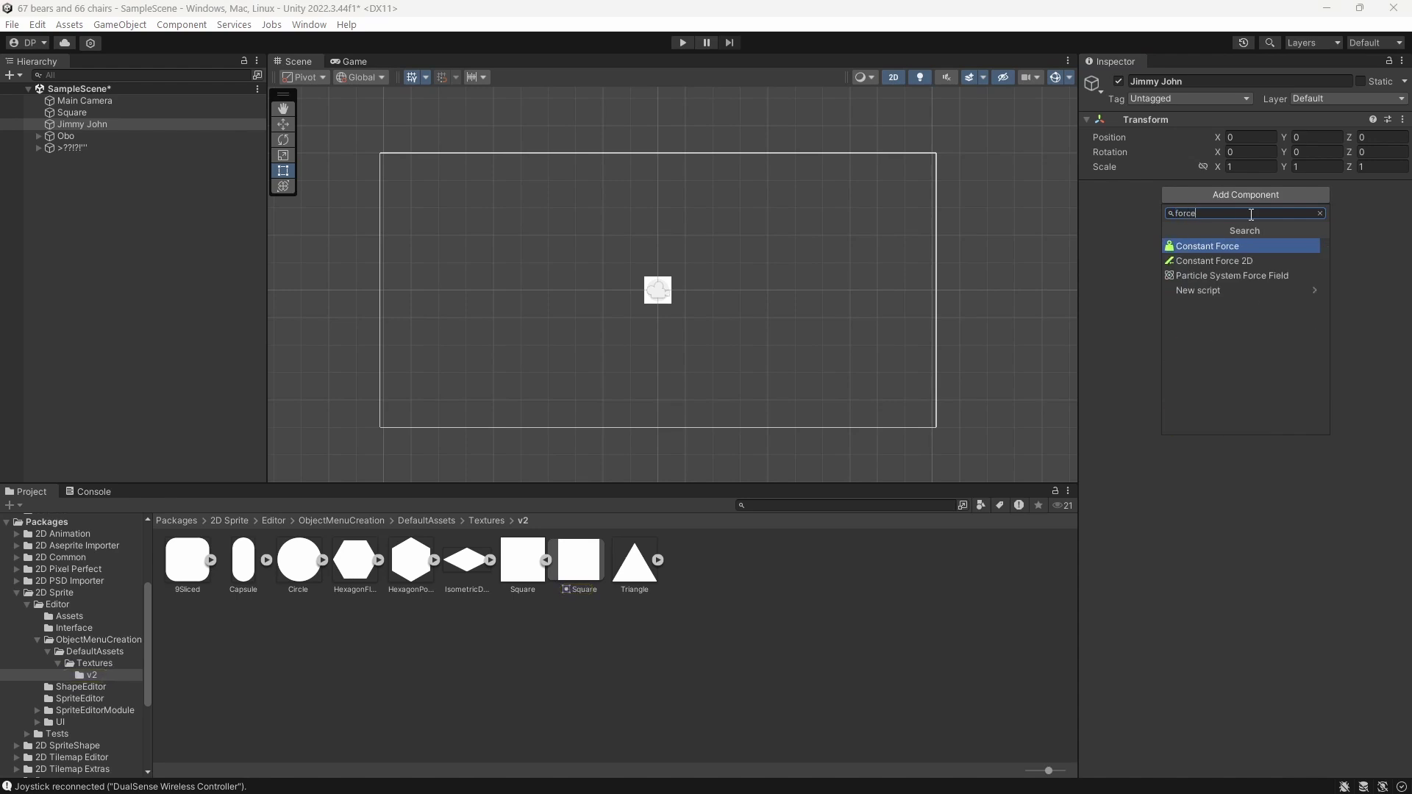
{"action": "left_click", "coordinate": [1180, 258]}
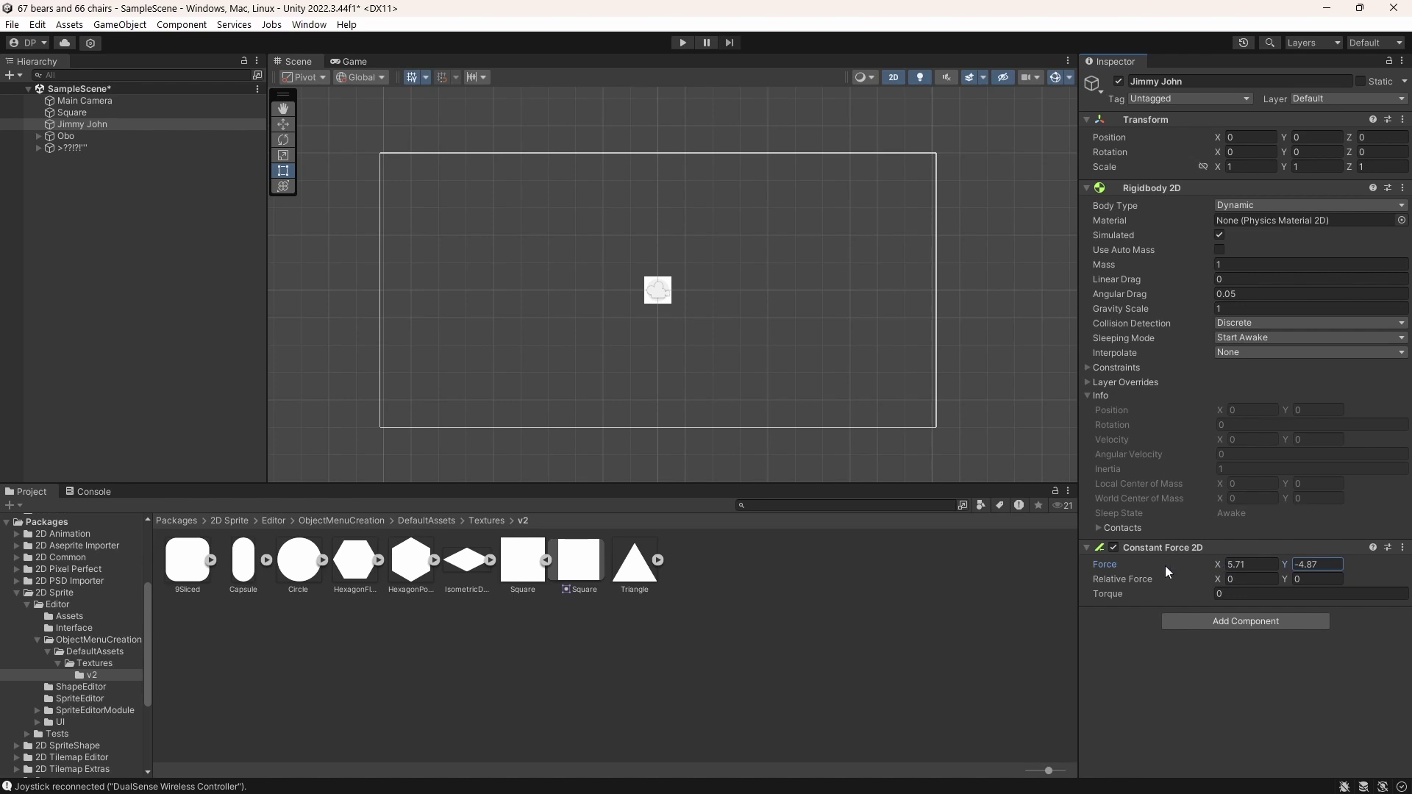
{"action": "left_click_drag", "start_coordinate": [1290, 578], "coordinate": [1101, 581]}
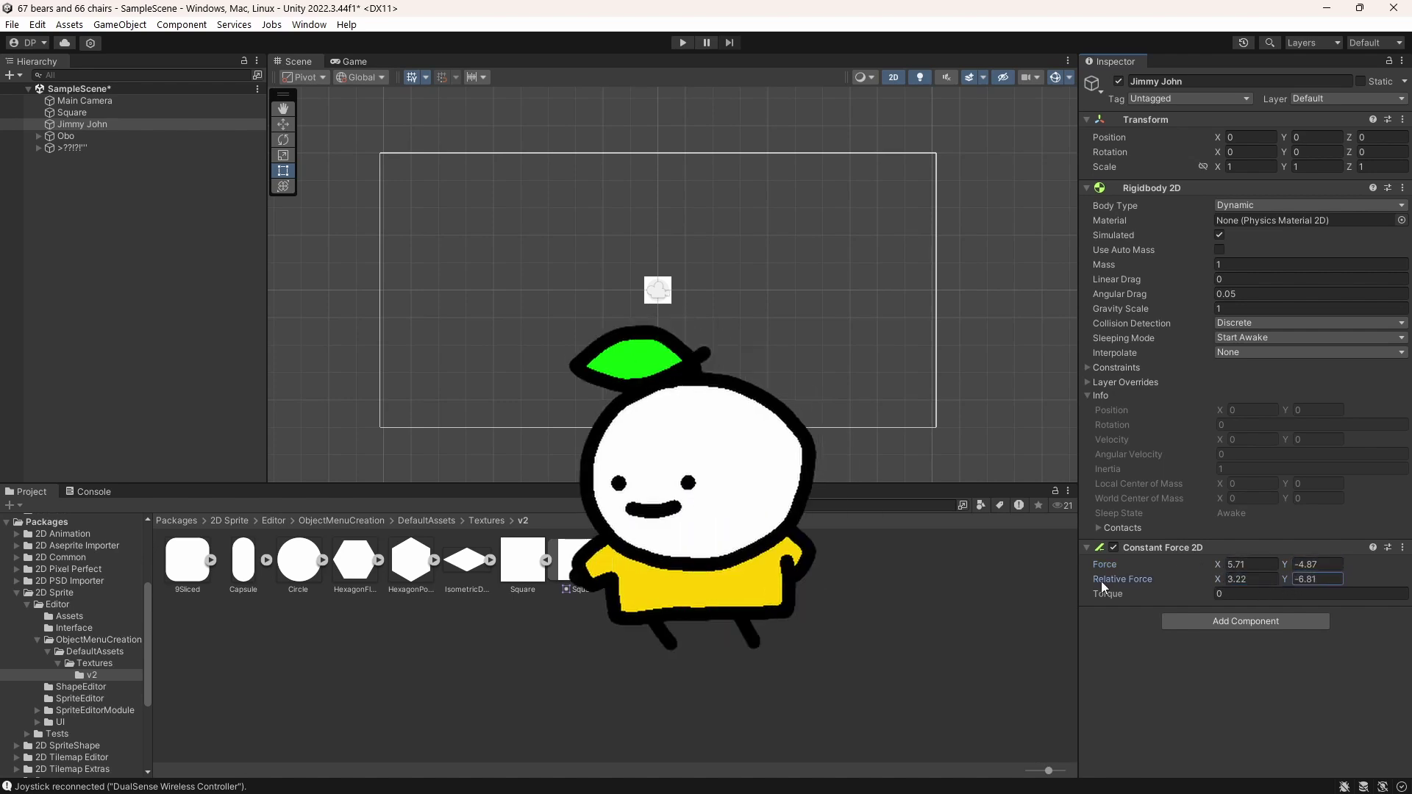
{"action": "mouse_move", "coordinate": [1194, 592]}
{"action": "left_mouse_down"}
{"action": "mouse_move", "coordinate": [1212, 604]}
{"action": "mouse_move", "coordinate": [1211, 591]}
{"action": "left_mouse_up"}
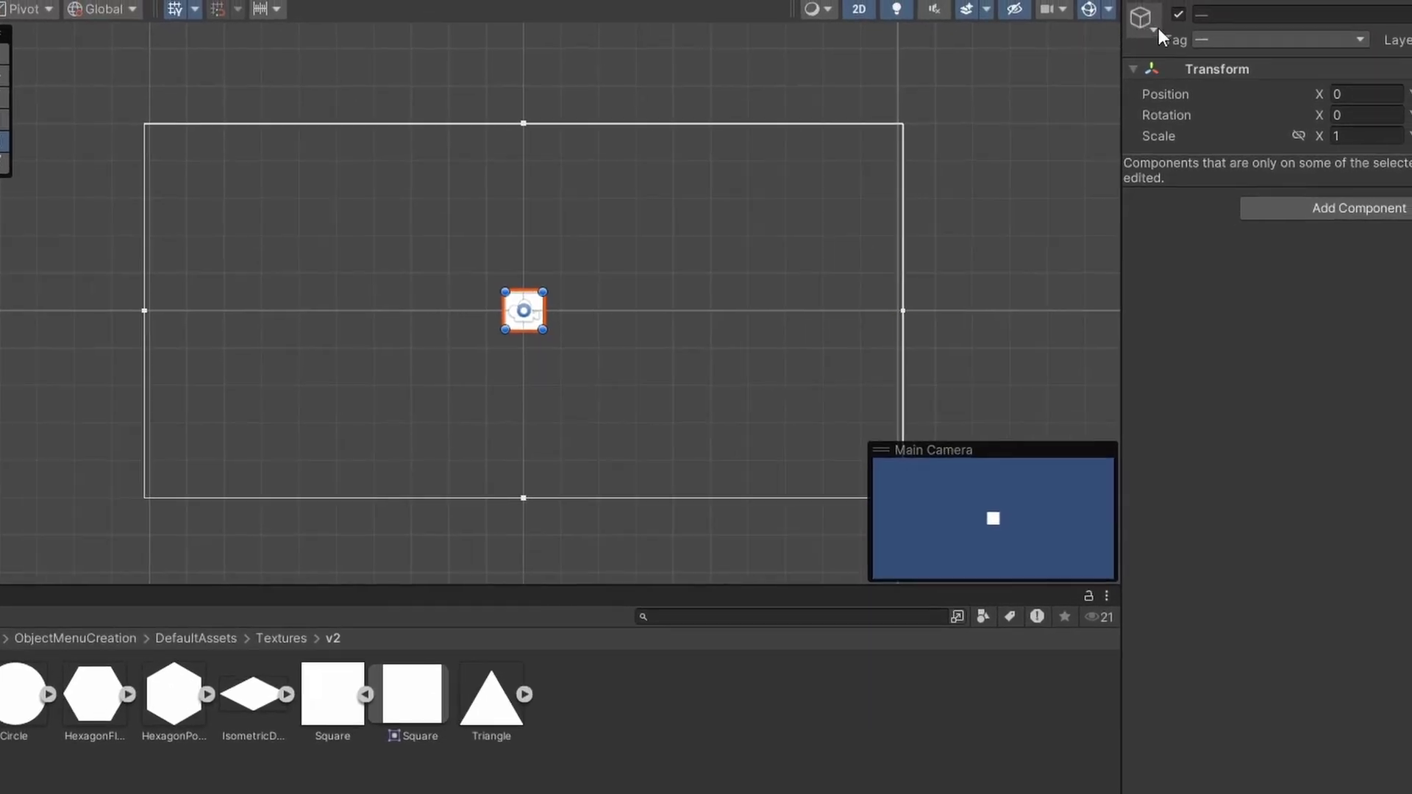
Give the scene objects an orange pill label icon
{"action": "left_click", "coordinate": [1169, 18]}
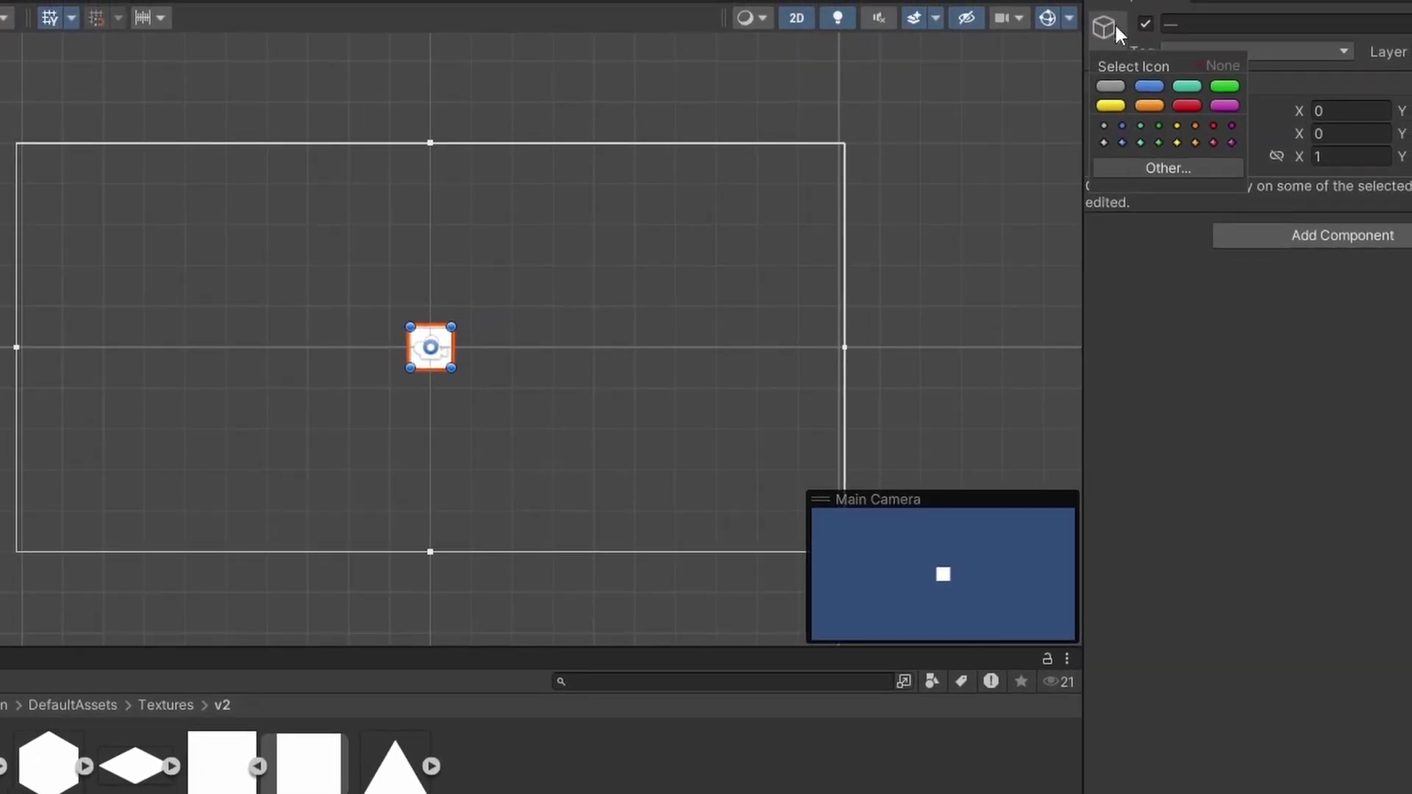
{"action": "left_click", "coordinate": [1076, 100]}
{"action": "left_click", "coordinate": [1116, 121]}
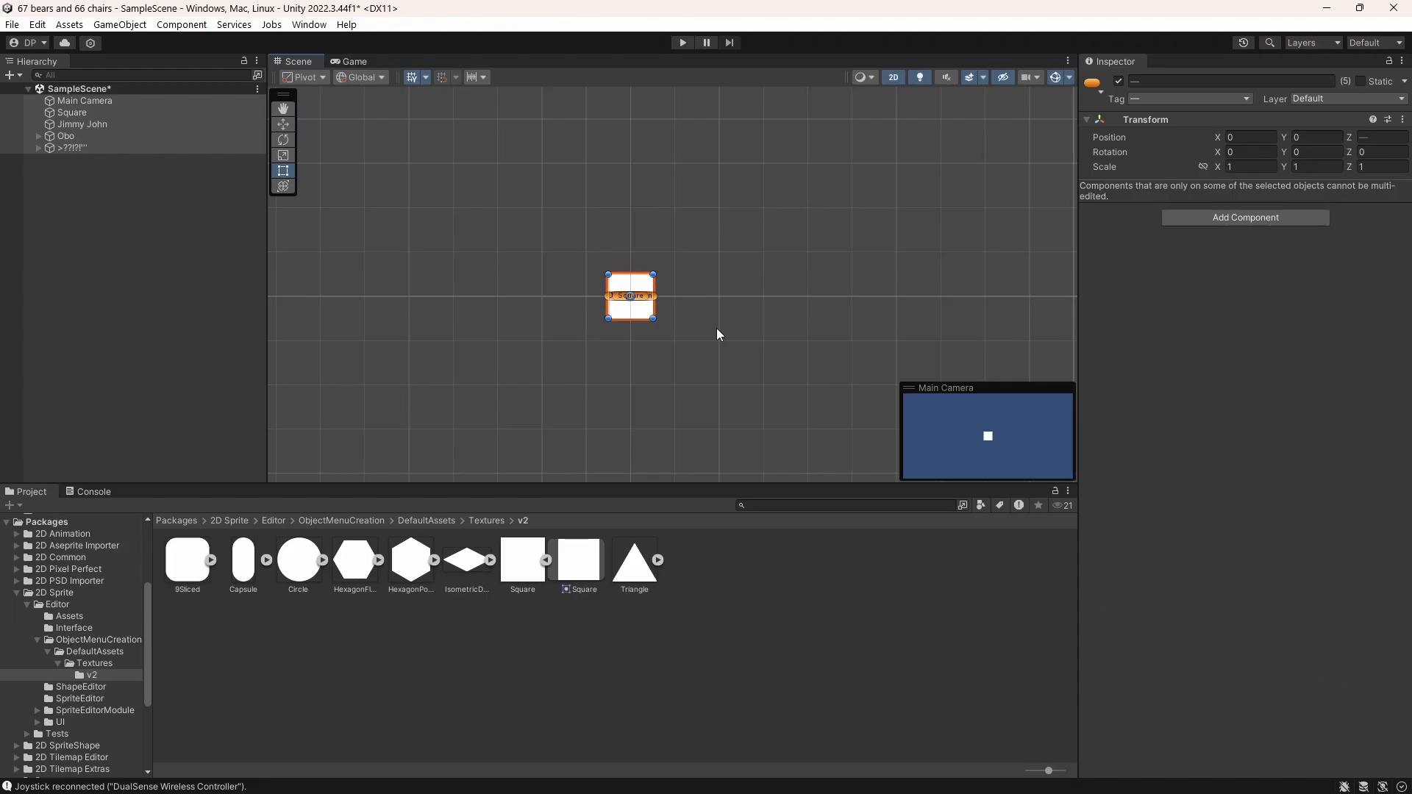
Move the objects to about X -1.16, Y 0.14, then rotate the Square to 56.652° and scale it up
{"action": "scroll", "coordinate": [716, 328], "scroll_direction": "down", "scroll_amount": 3}
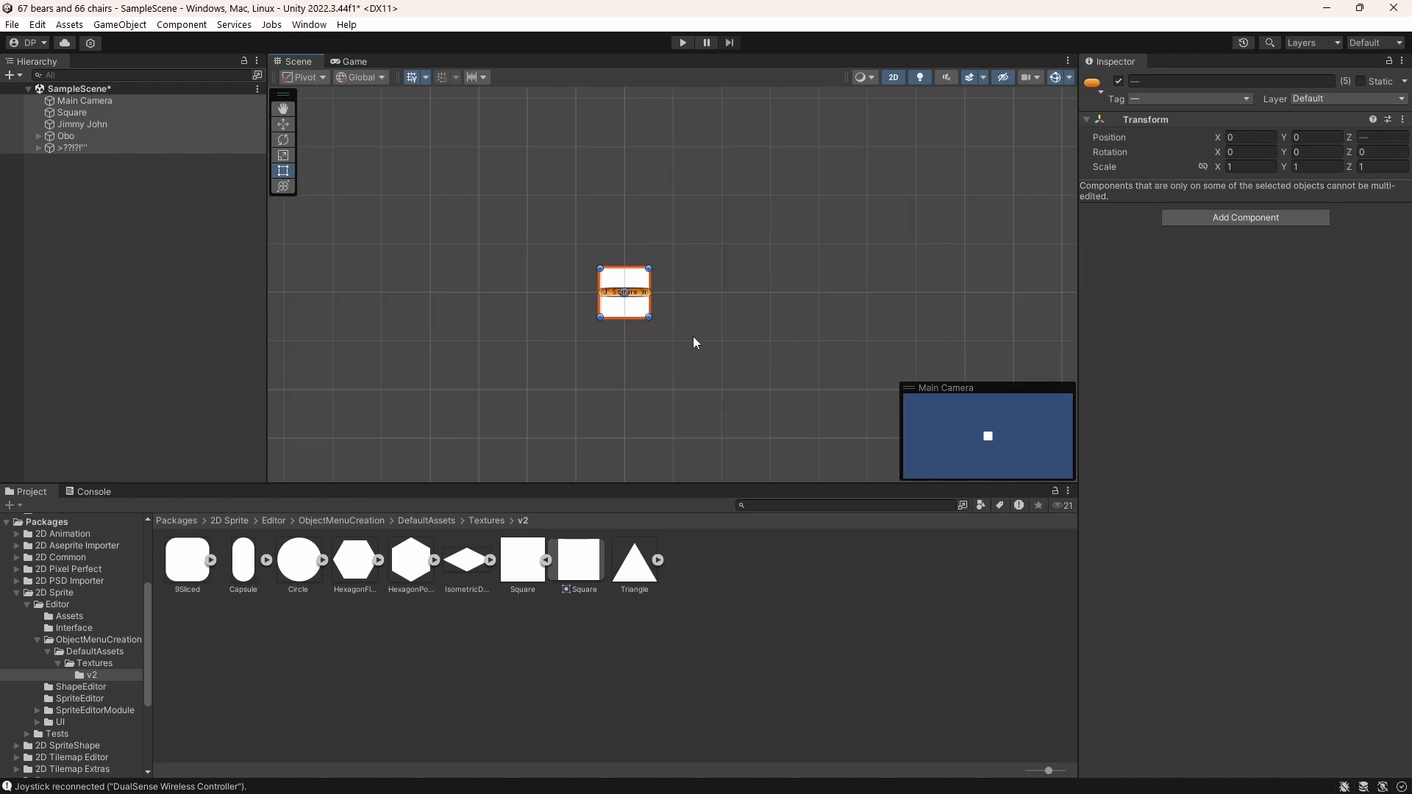
{"action": "key", "text": "t"}
{"action": "left_click_drag", "start_coordinate": [652, 278], "coordinate": [609, 281]}
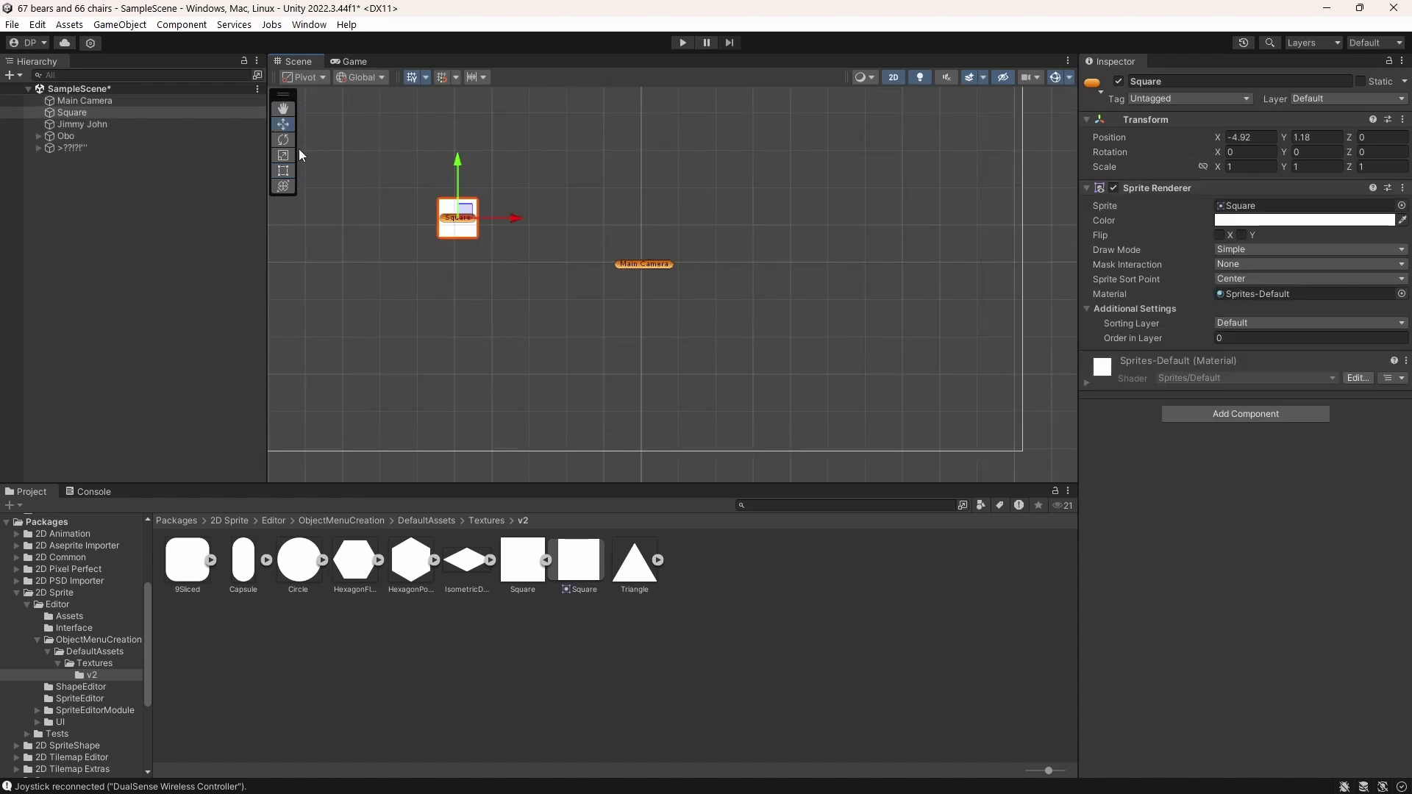
{"action": "left_click", "coordinate": [283, 139]}
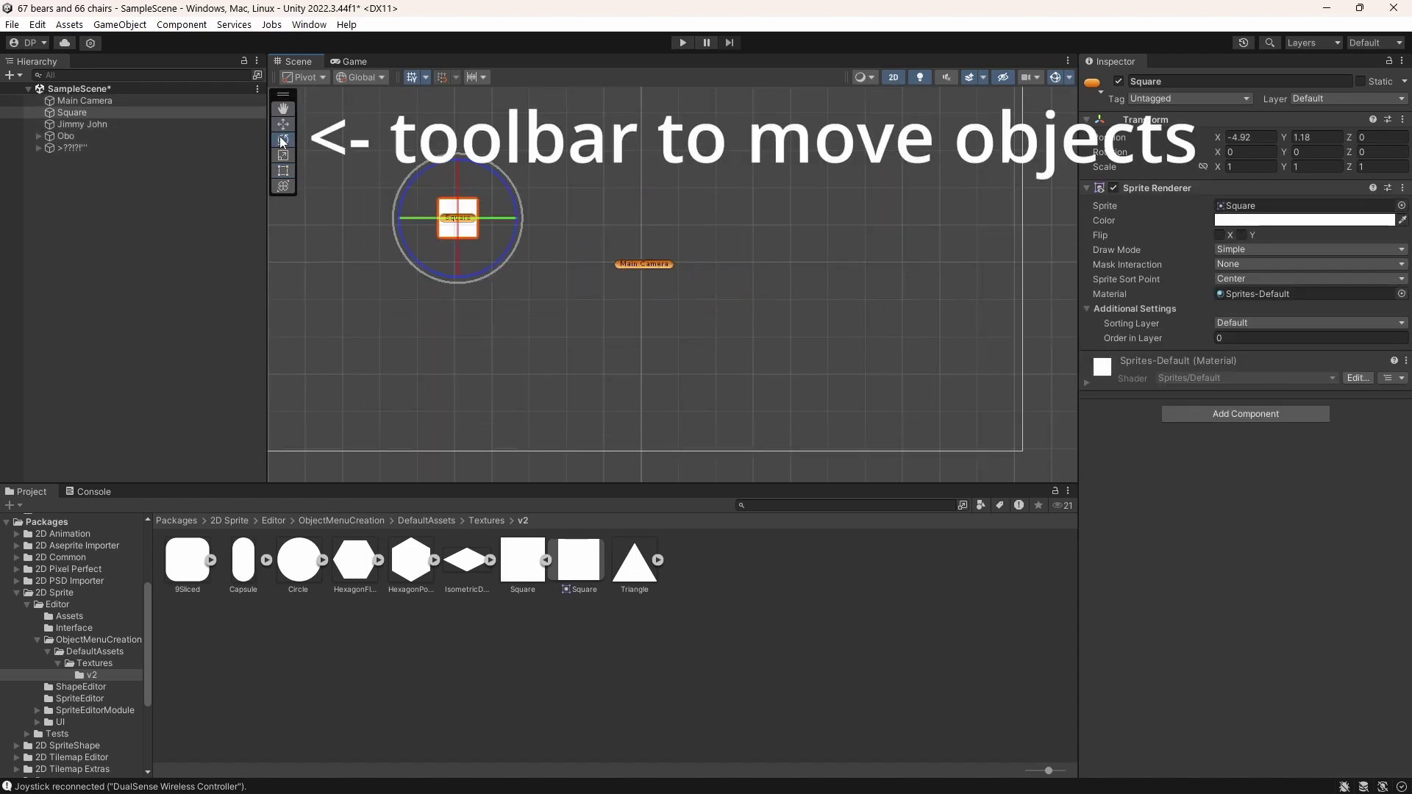
{"action": "left_click_drag", "start_coordinate": [466, 178], "coordinate": [558, 200]}
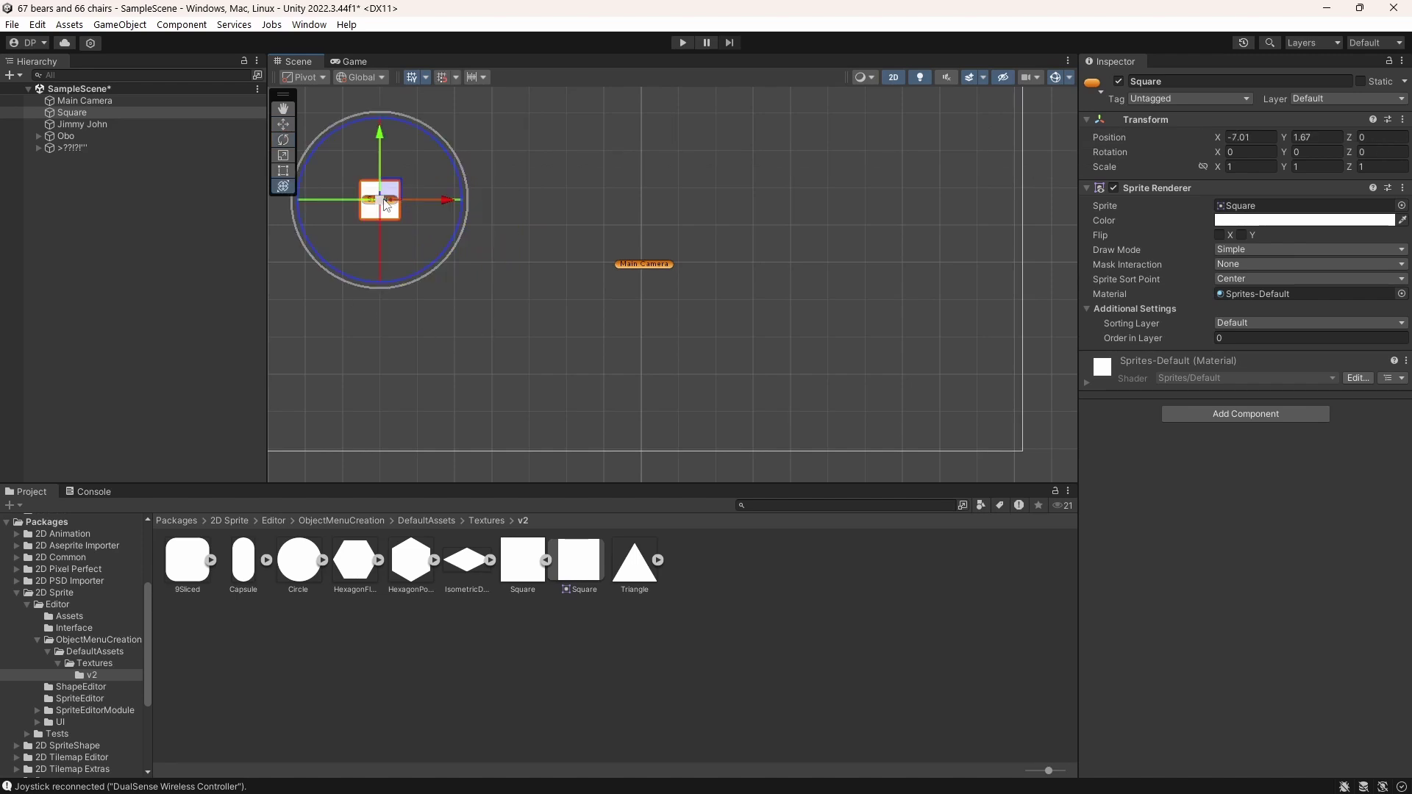
{"action": "left_click_drag", "start_coordinate": [387, 205], "coordinate": [513, 161]}
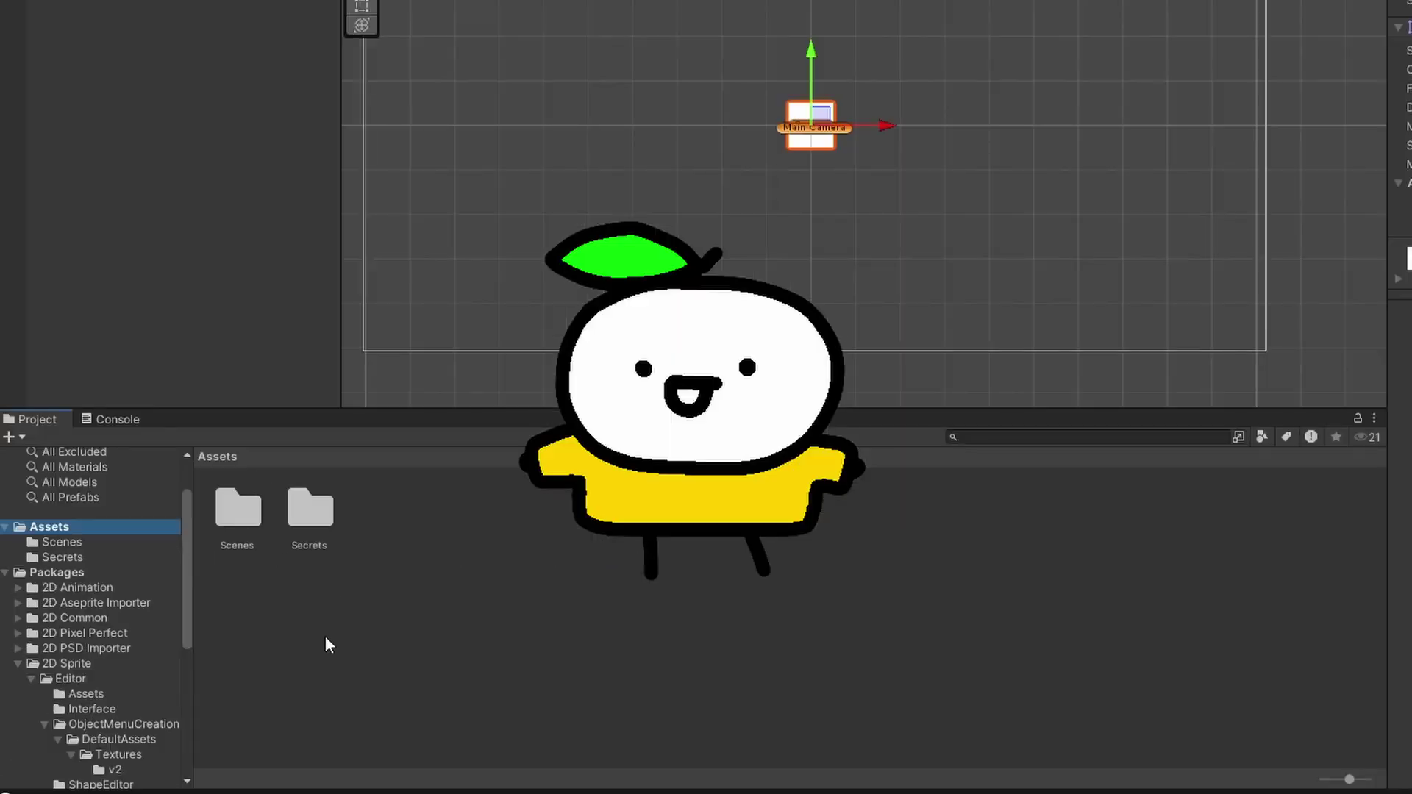
Enlarge the Project panel and open the Assets > Secrets folder
{"action": "left_click", "coordinate": [364, 648]}
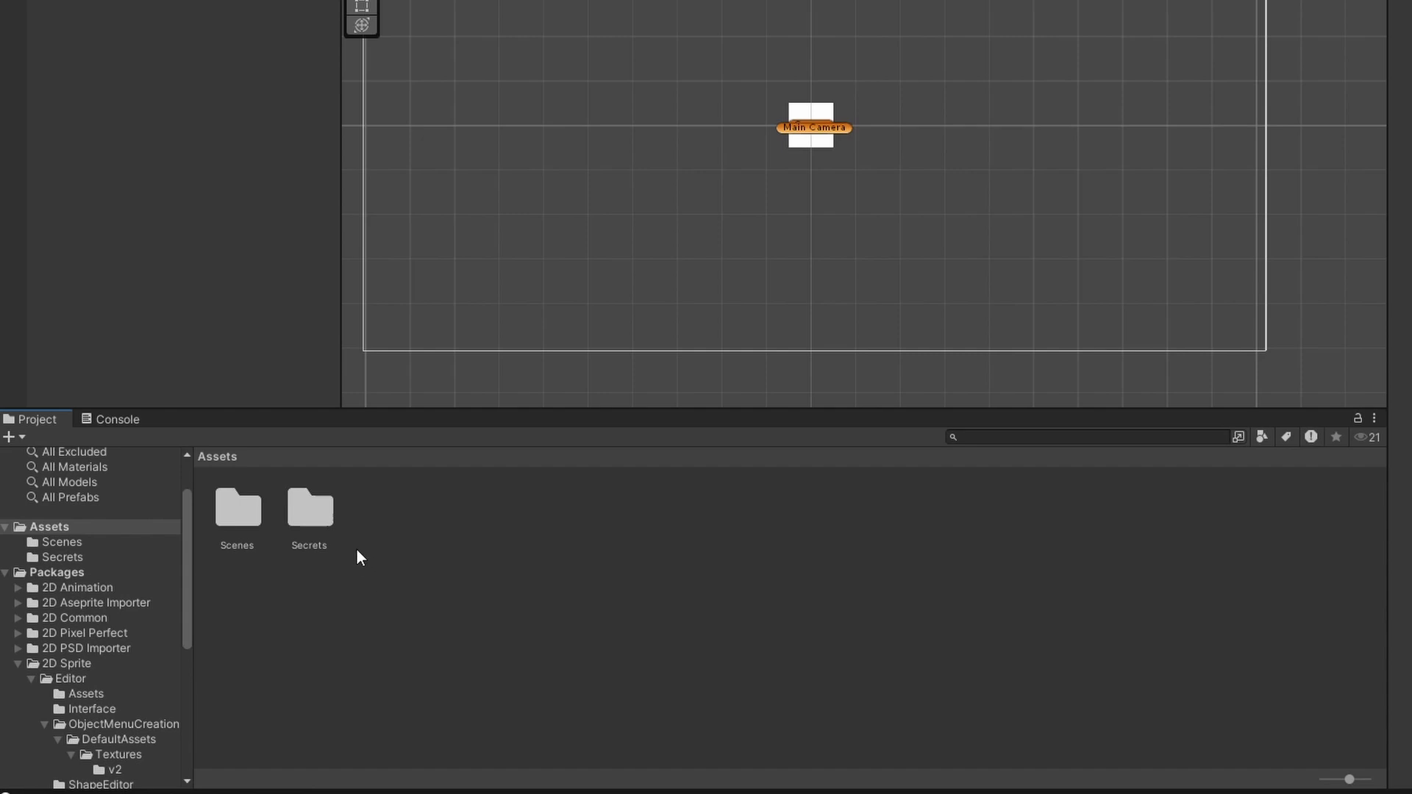
{"action": "left_click_drag", "start_coordinate": [385, 411], "coordinate": [389, 359]}
{"action": "double_click", "coordinate": [250, 462]}
{"action": "left_click", "coordinate": [48, 475]}
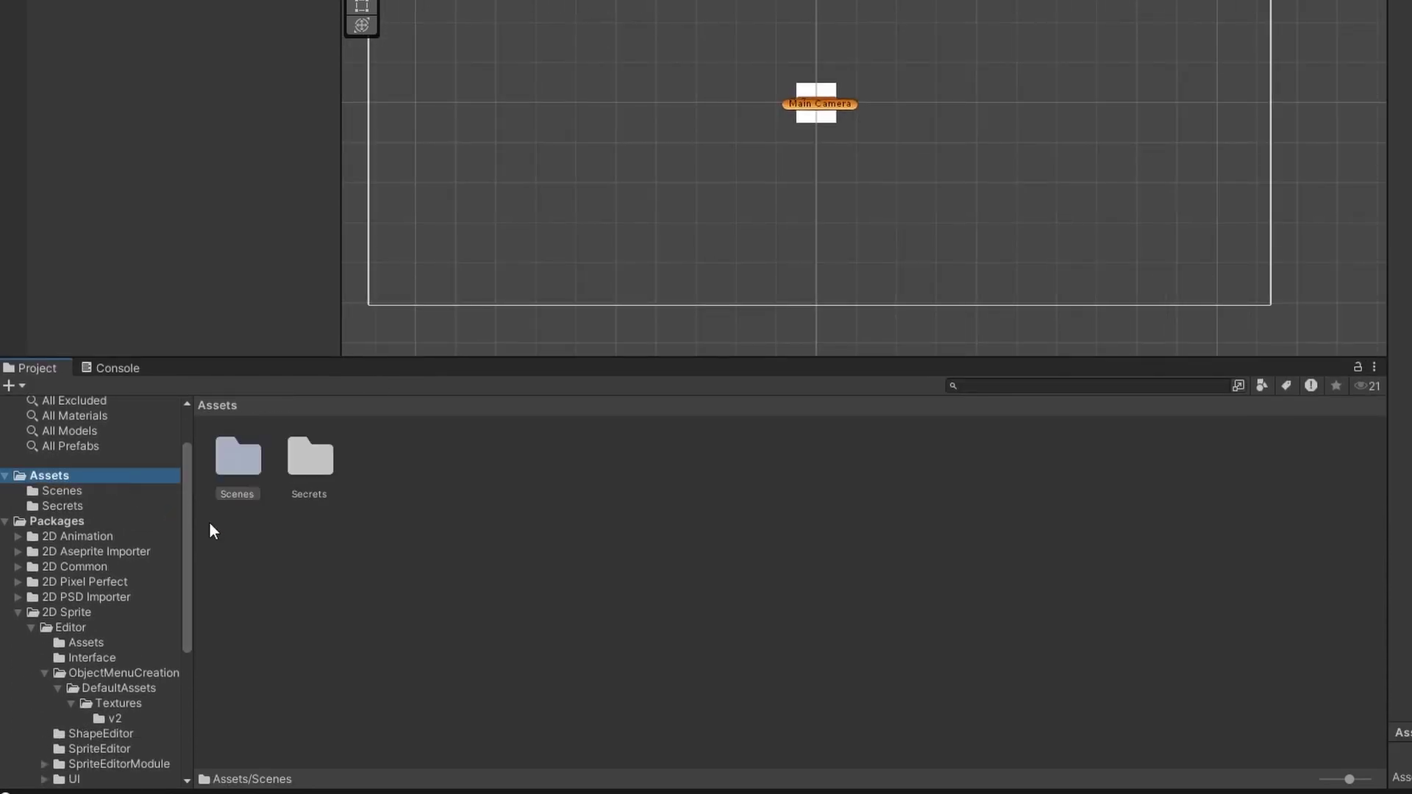
{"action": "left_click", "coordinate": [309, 465]}
{"action": "double_click", "coordinate": [310, 465]}
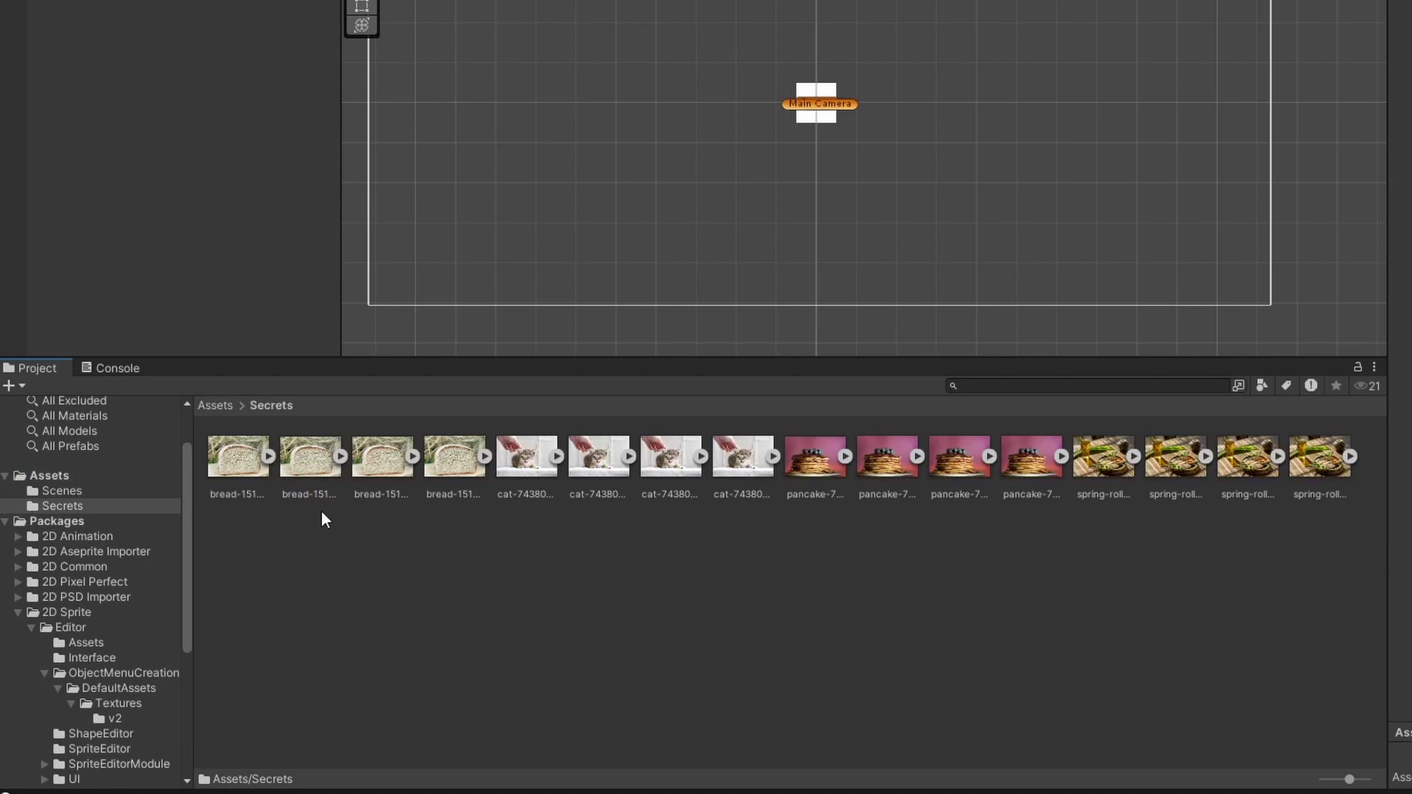
Drag two bread images, the cat and the pancake into the Scene view
{"action": "left_click", "coordinate": [237, 470]}
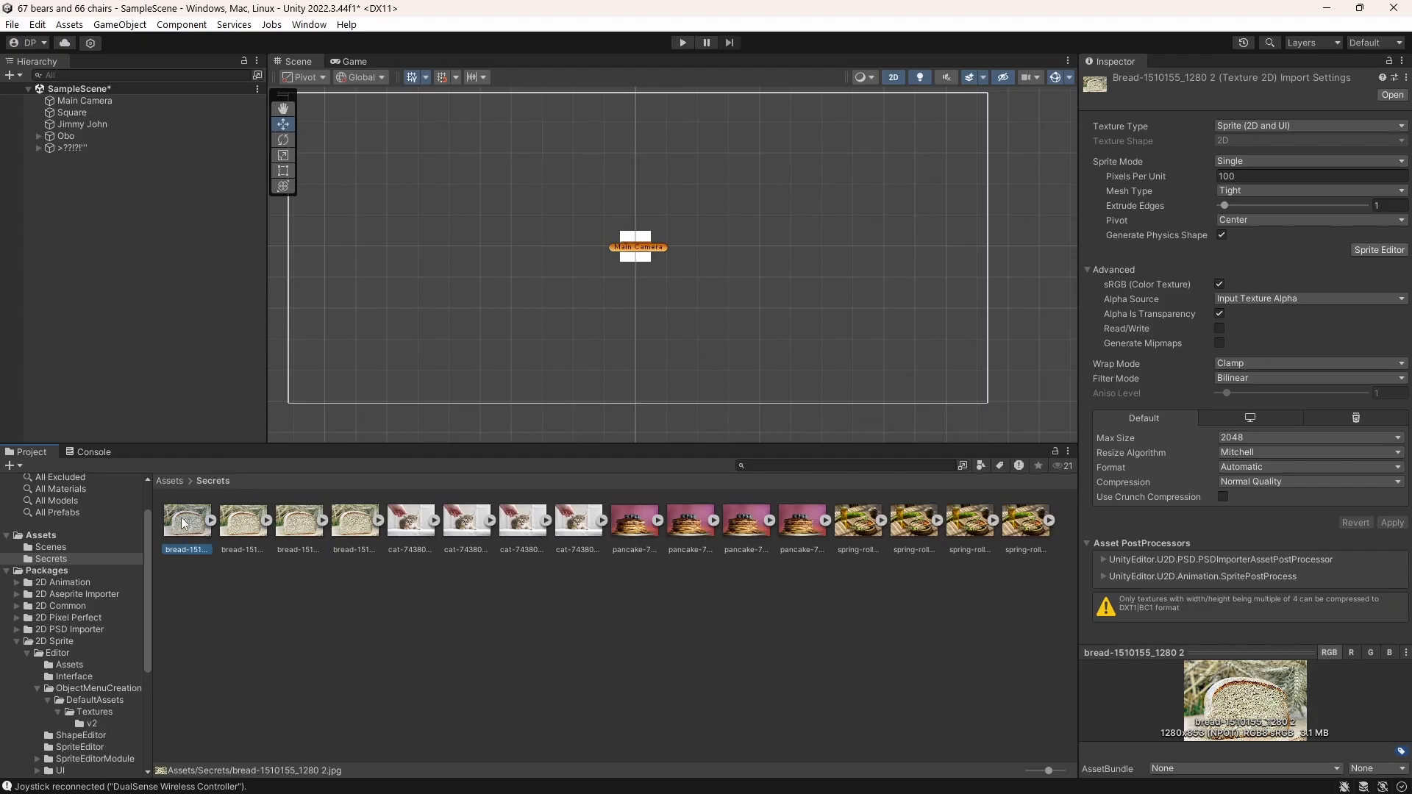
{"action": "left_click_drag", "start_coordinate": [390, 472], "coordinate": [724, 292]}
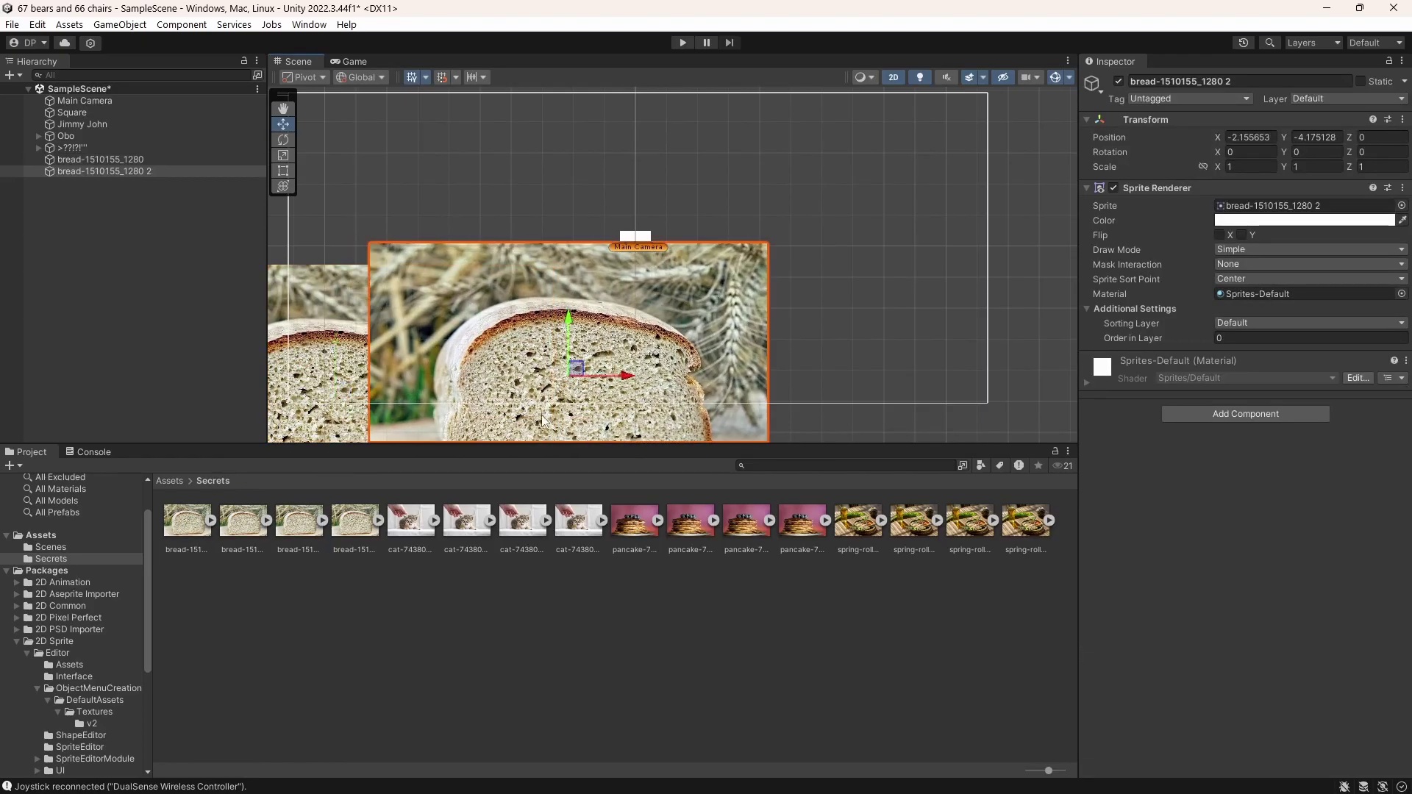
{"action": "left_click_drag", "start_coordinate": [411, 520], "coordinate": [689, 220]}
{"action": "left_click_drag", "start_coordinate": [634, 520], "coordinate": [751, 331]}
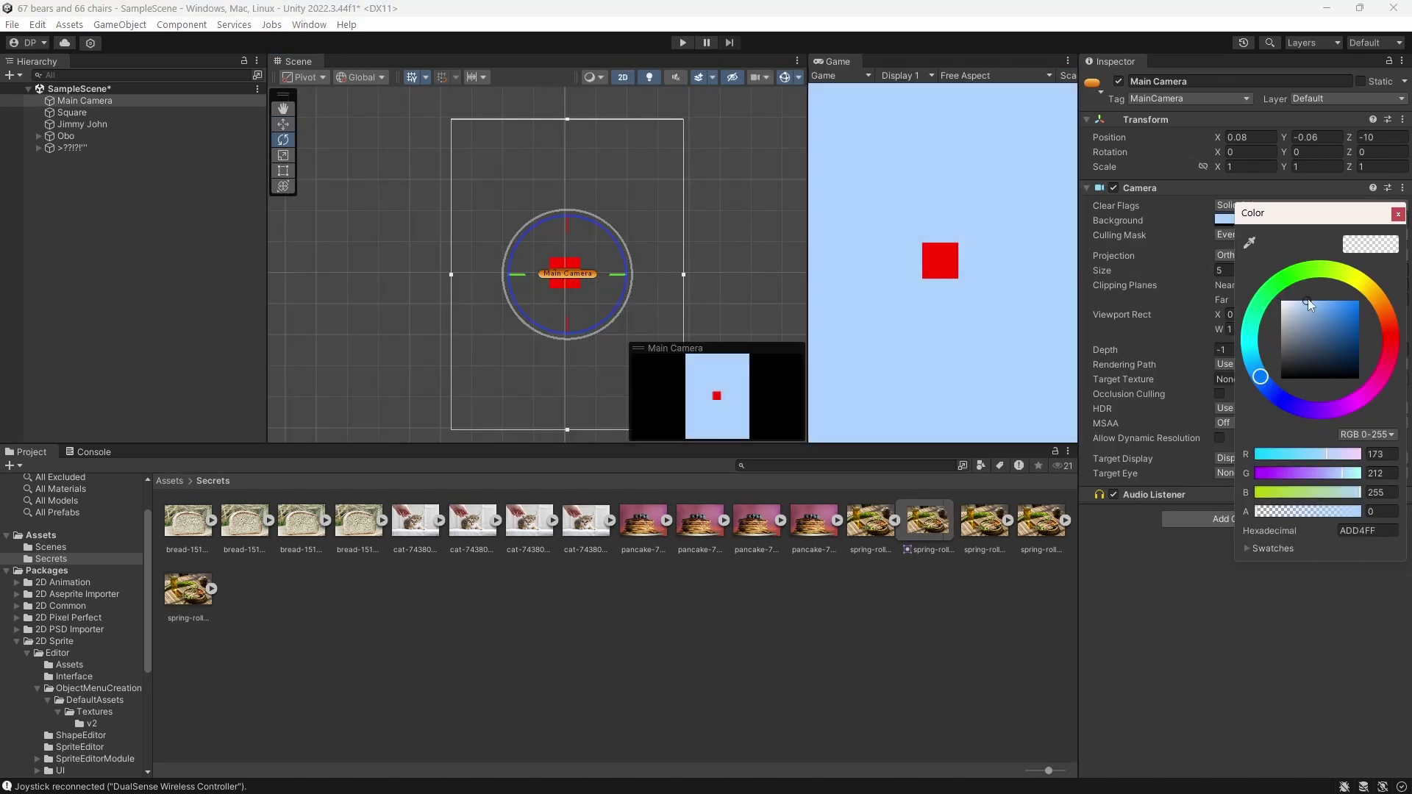
Close the background colour picker and rearrange the editor panels
{"action": "left_click", "coordinate": [1398, 214]}
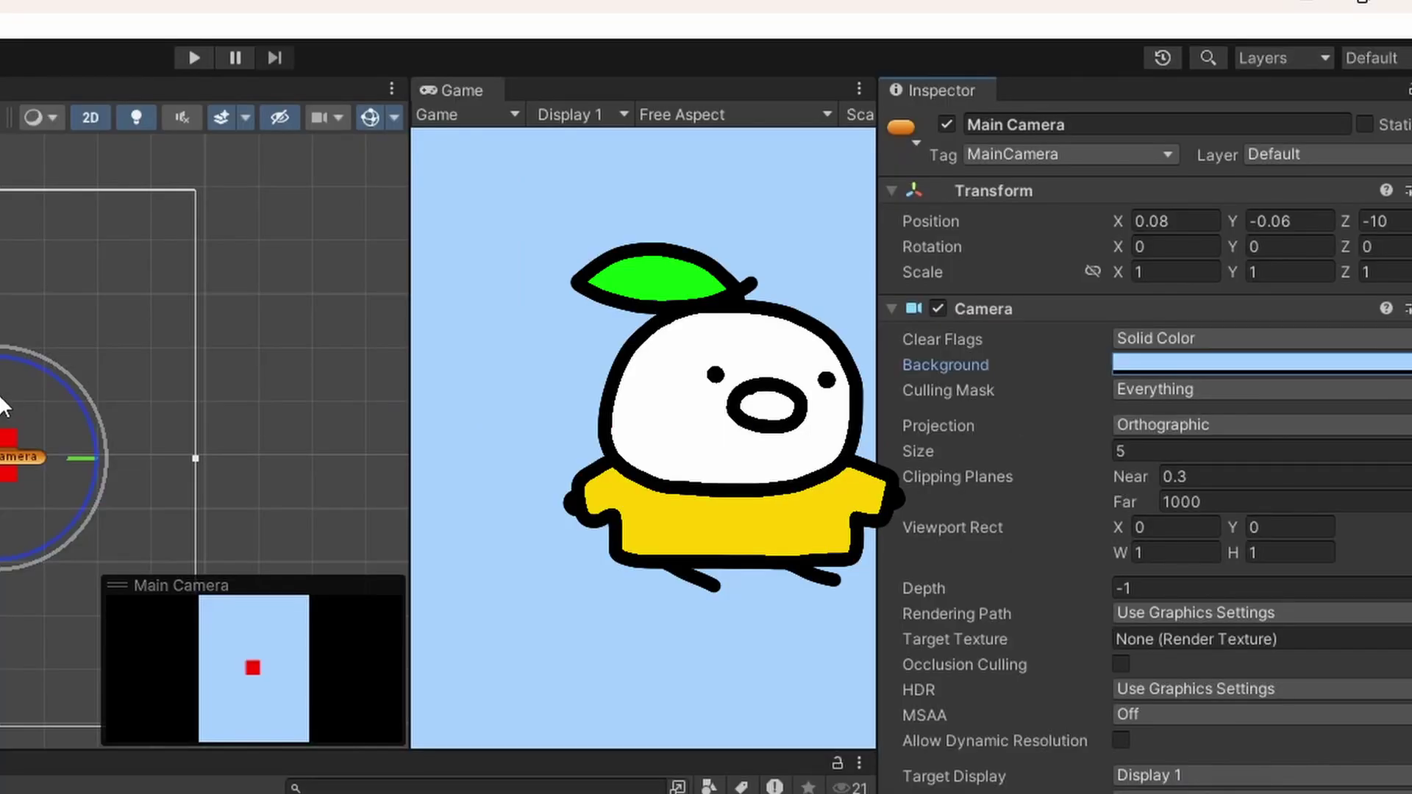
{"action": "left_click", "coordinate": [201, 329]}
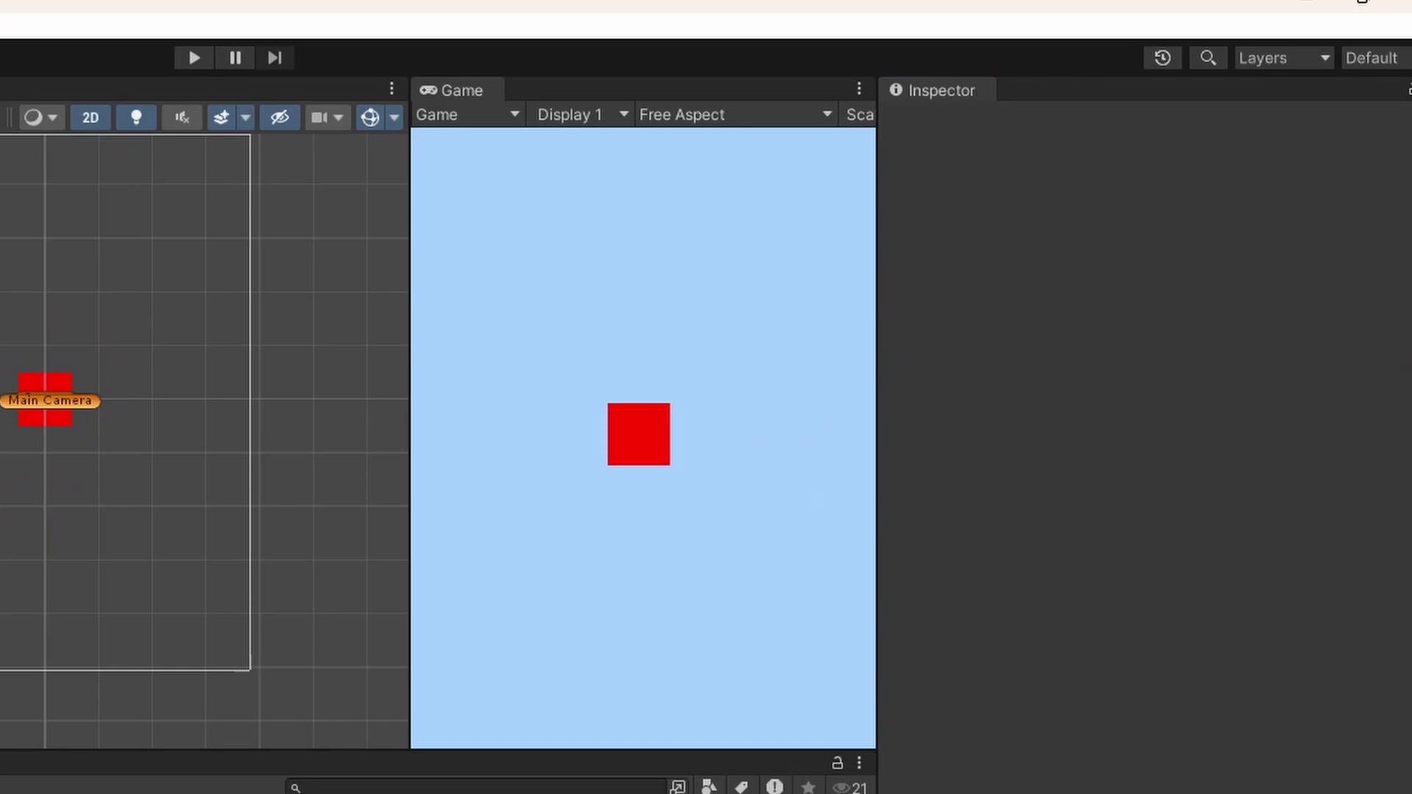
{"action": "left_click_drag", "start_coordinate": [481, 90], "coordinate": [116, 79]}
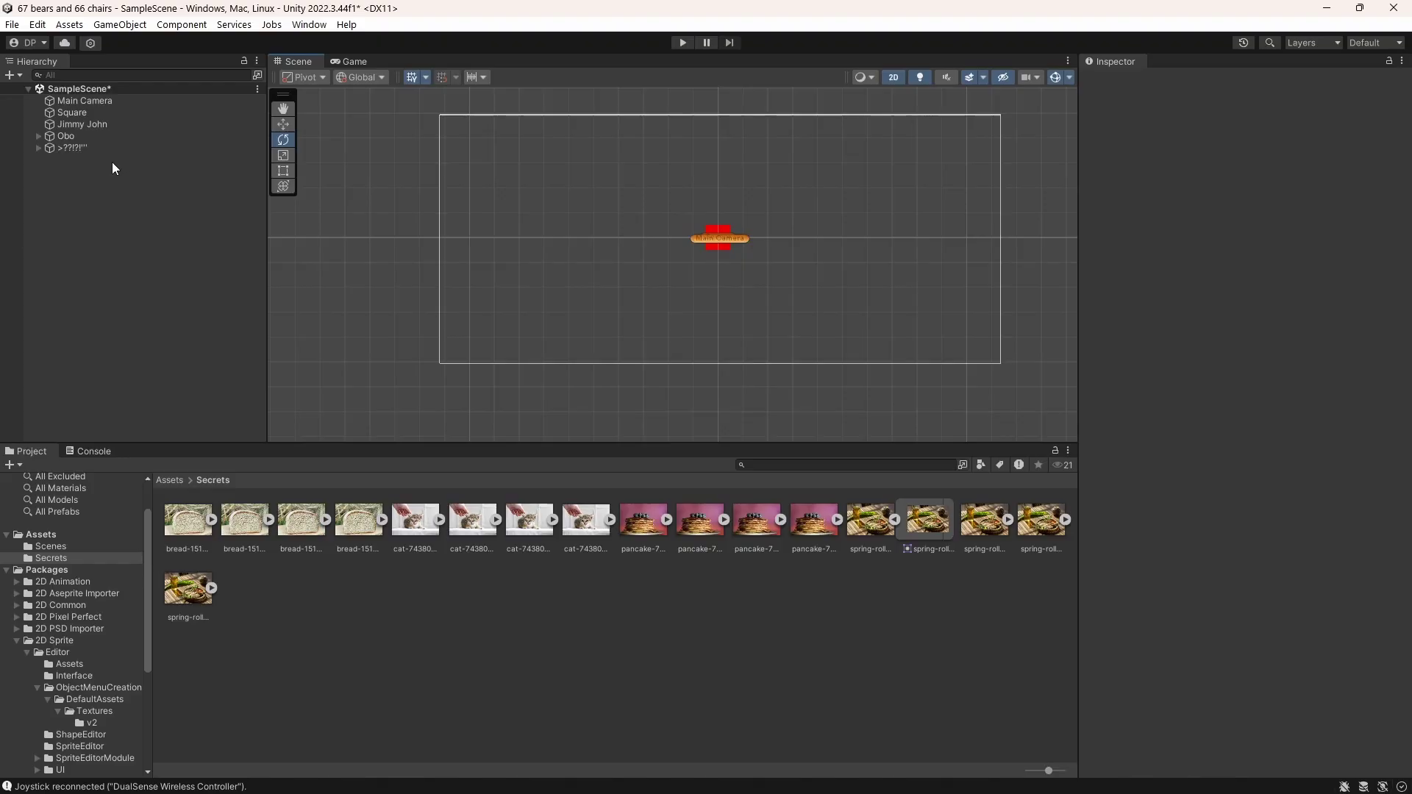
Select Jimmy John, Obo and the last object and delete them
{"action": "left_click", "coordinate": [88, 113]}
{"action": "left_click", "coordinate": [89, 124]}
{"action": "left_click", "coordinate": [247, 148], "text": "shift"}
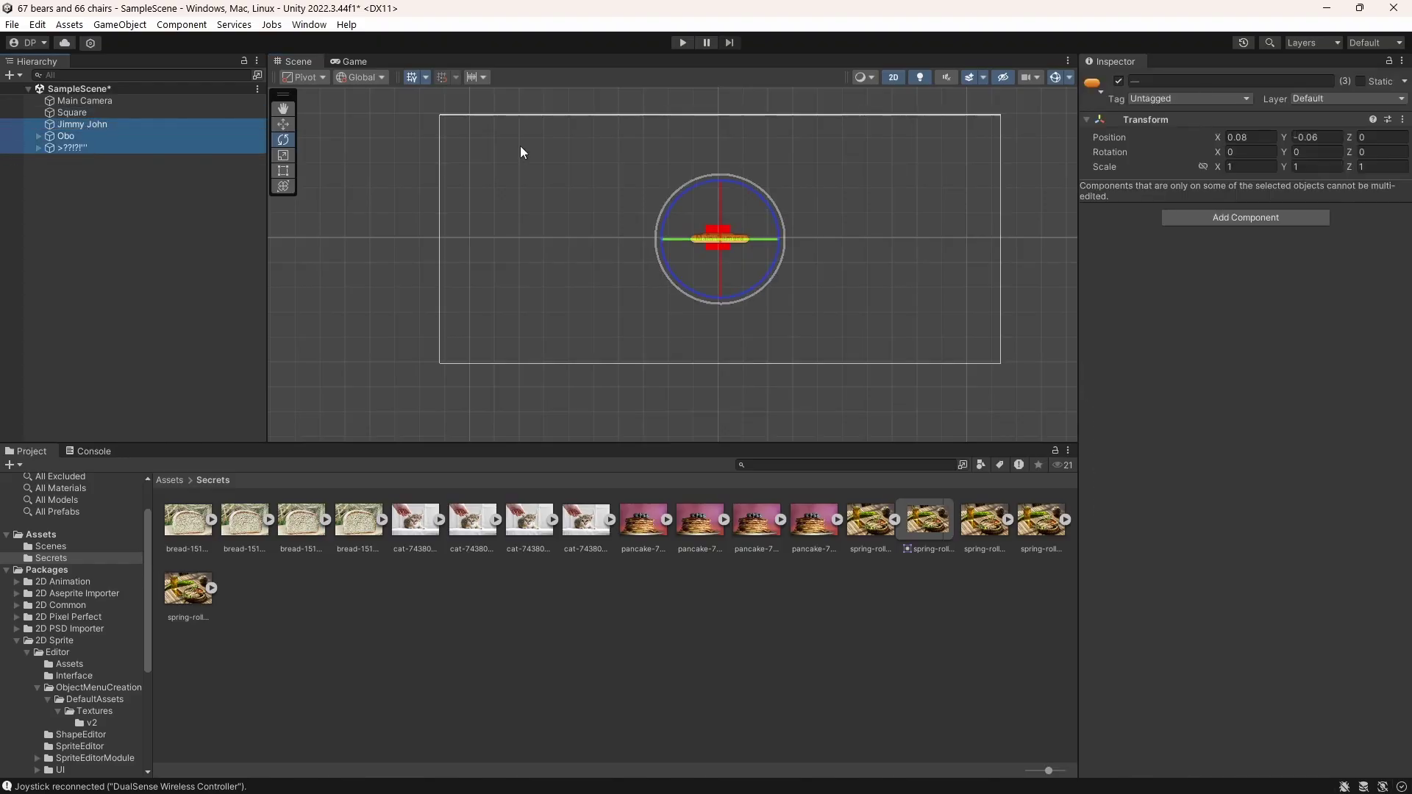
{"action": "right_click", "coordinate": [102, 133]}
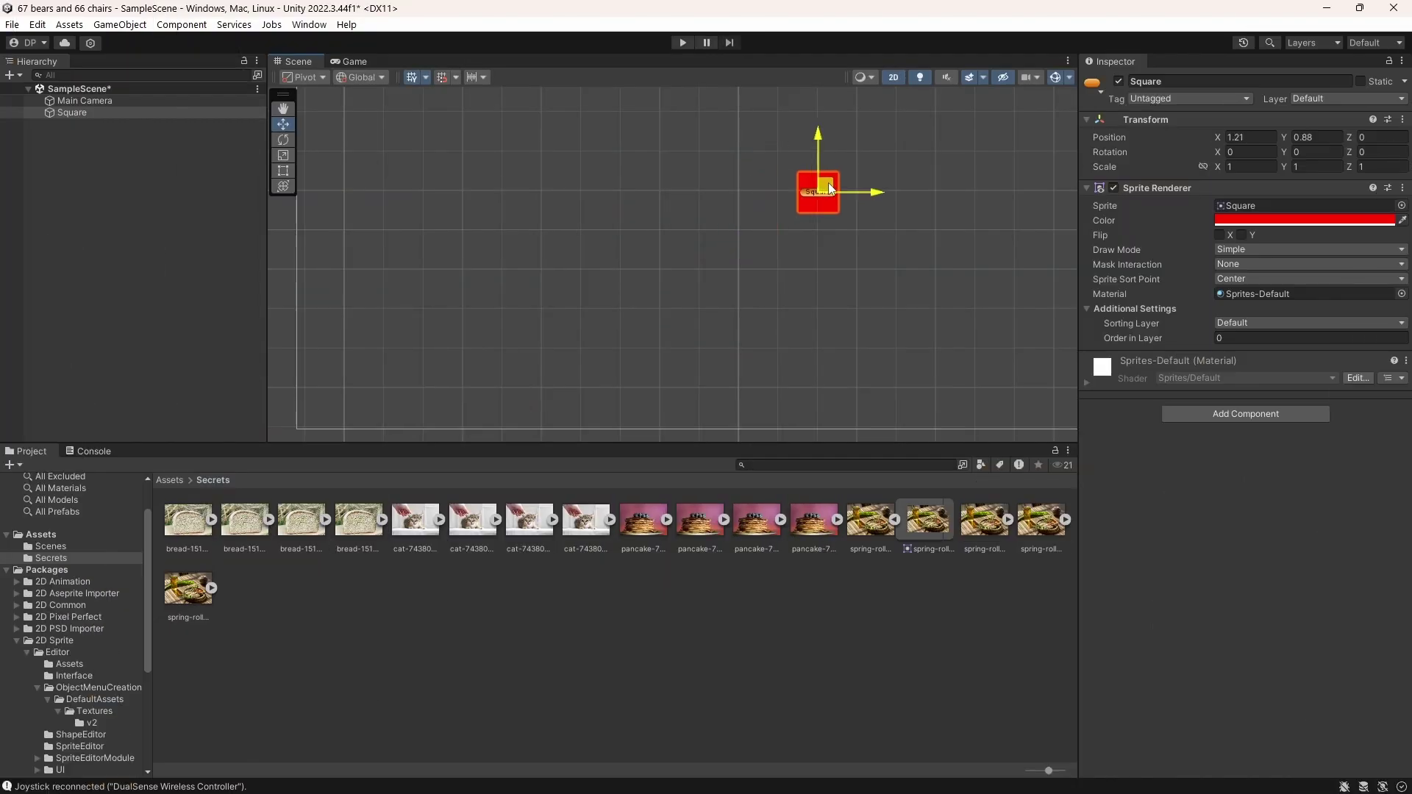
Nudge the Square right and down, then download the green square as a 1280×1280 PNG
{"action": "left_click_drag", "start_coordinate": [813, 189], "coordinate": [845, 221]}
{"action": "left_click", "coordinate": [816, 248]}
{"action": "scroll", "coordinate": [817, 248], "scroll_direction": "down", "scroll_amount": 3}
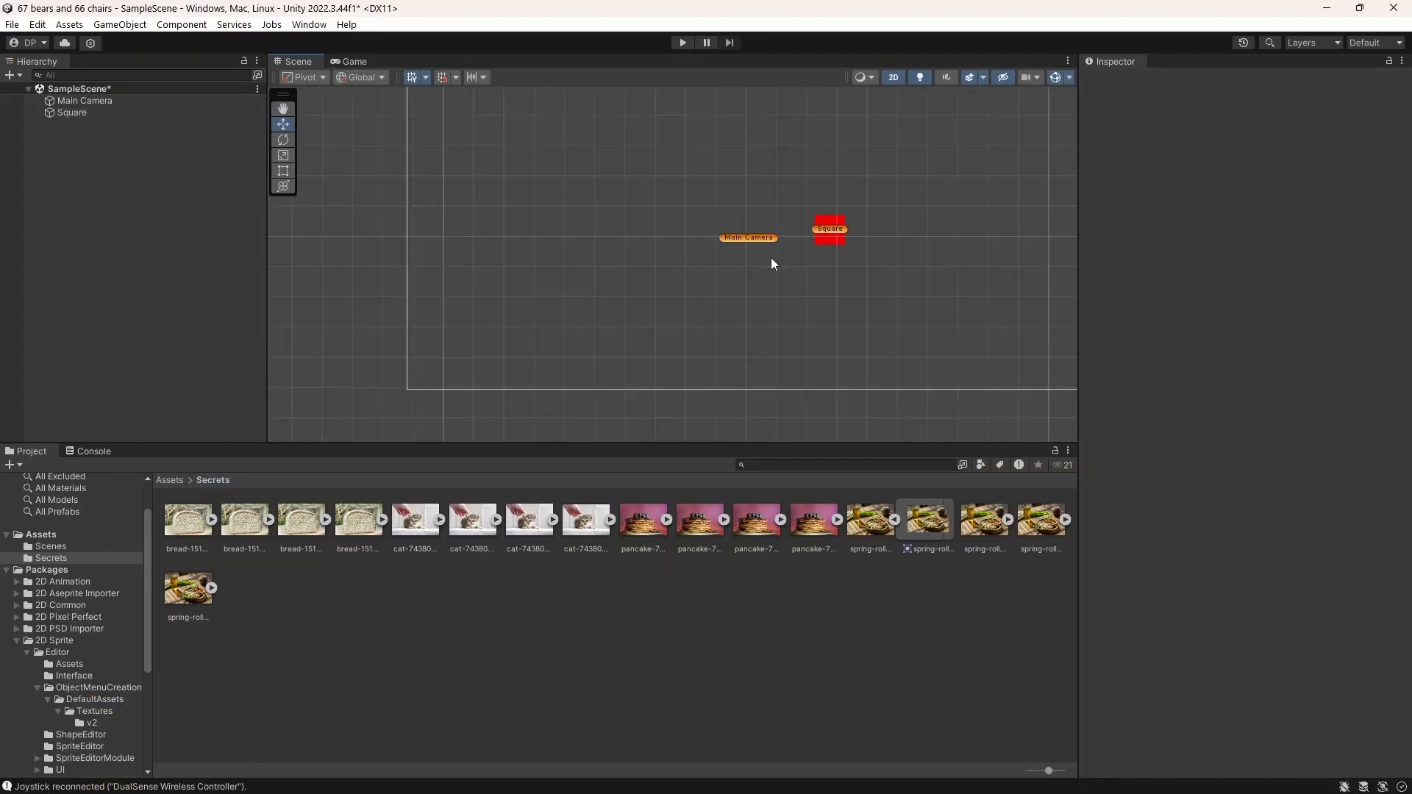
{"action": "middle_click_drag", "start_coordinate": [770, 263], "coordinate": [718, 265]}
{"action": "left_click", "coordinate": [714, 258]}
{"action": "scroll", "coordinate": [704, 261], "scroll_direction": "down", "scroll_amount": 3}
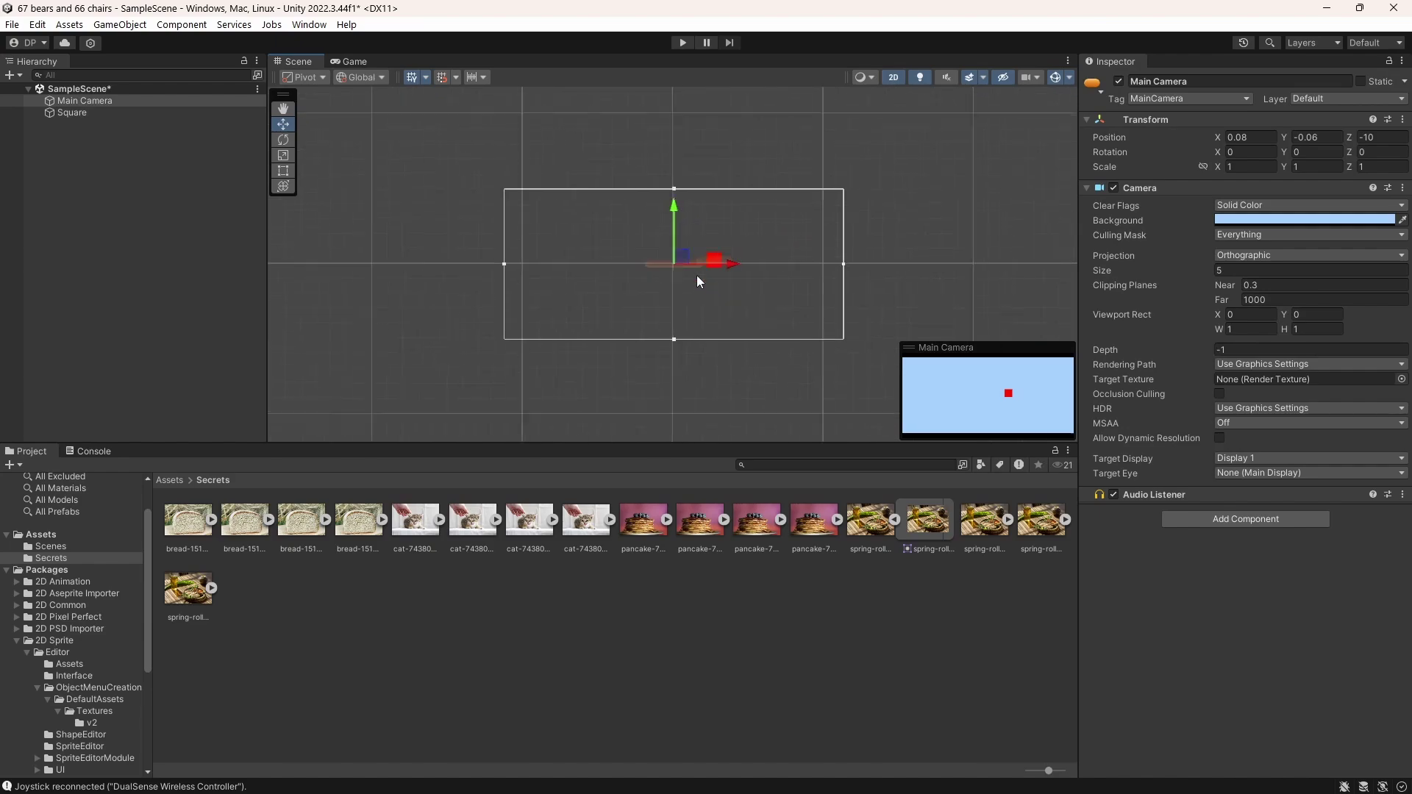
{"action": "left_click", "coordinate": [697, 290]}
{"action": "left_click", "coordinate": [712, 260]}
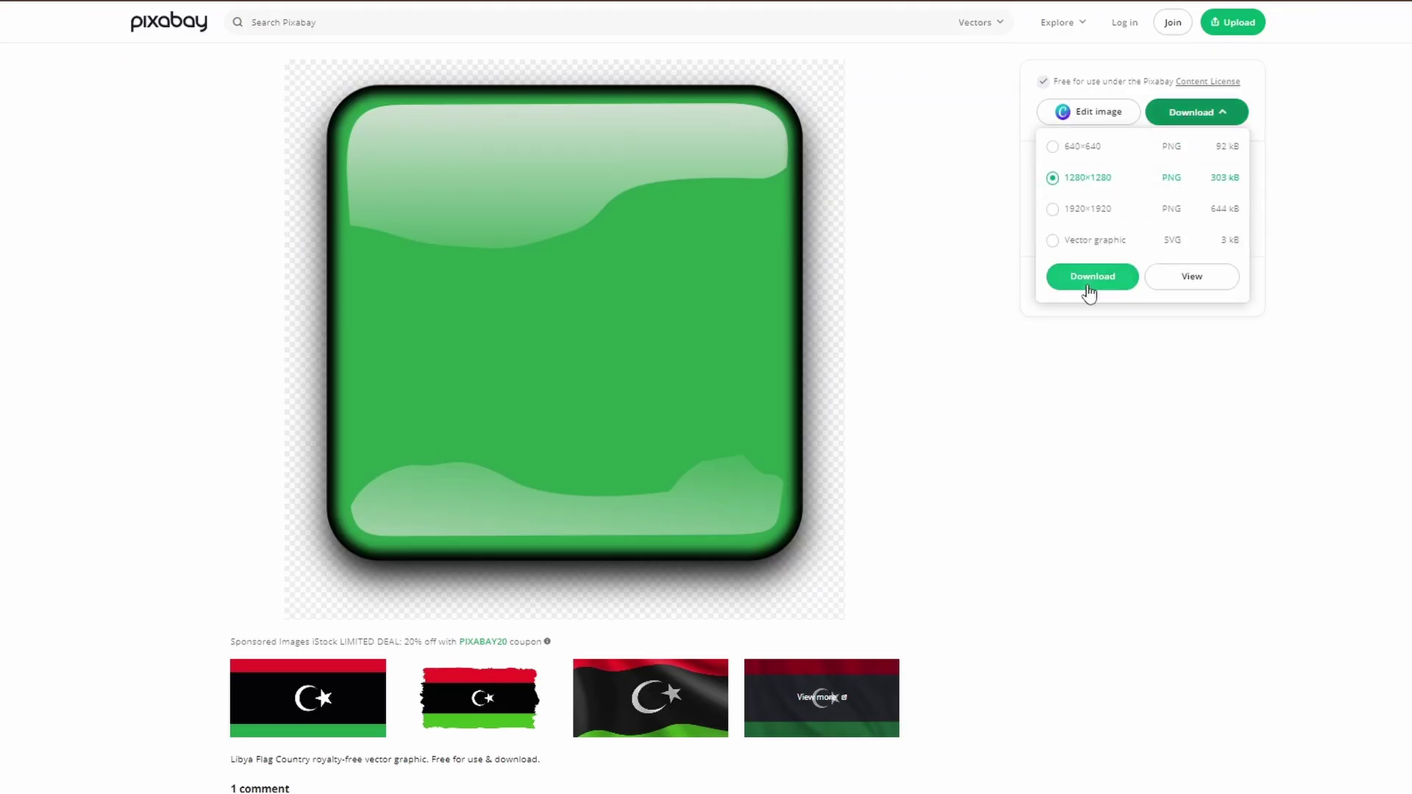
{"action": "left_click", "coordinate": [1090, 283]}
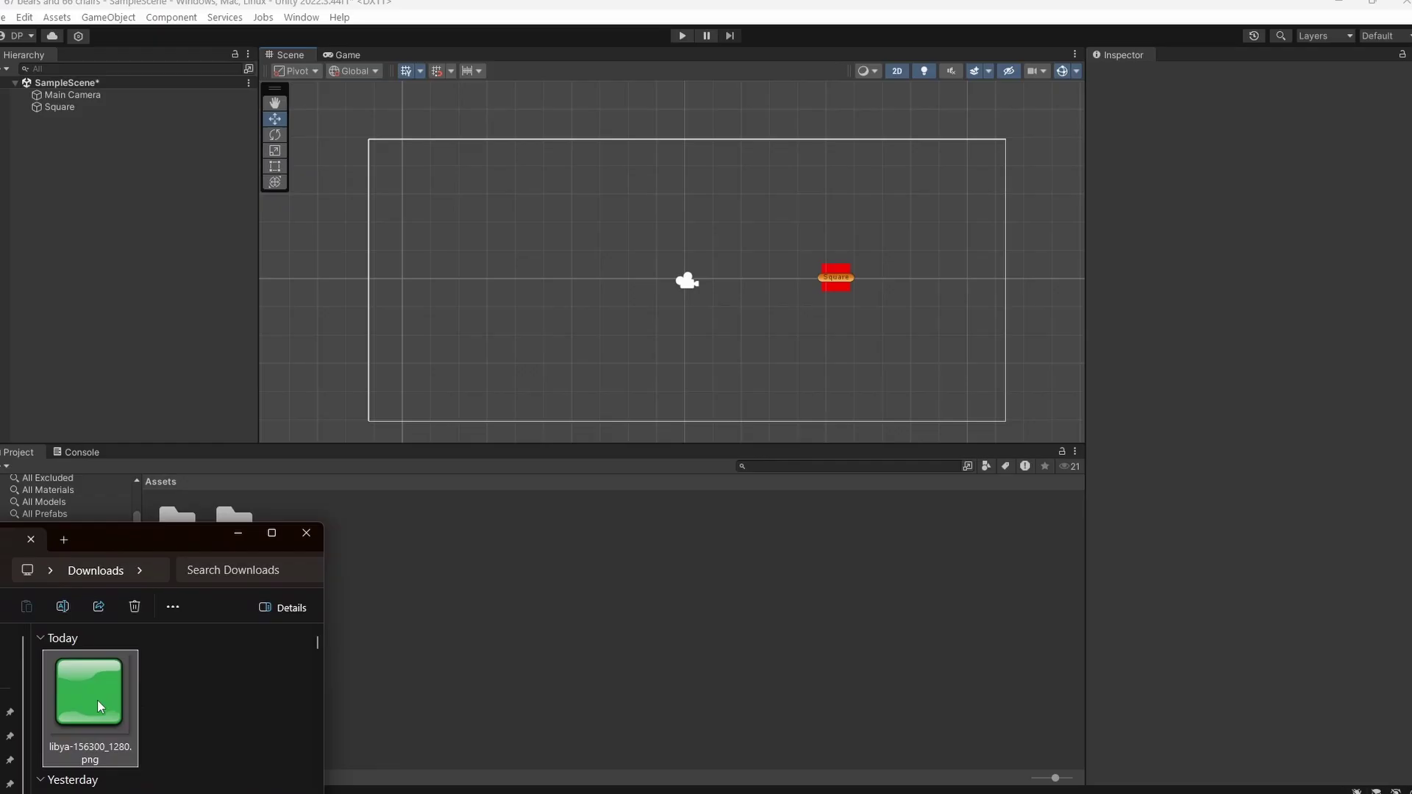
Import libya-156300_1280.png, make it the truck's sprite, and add a Box Collider 2D
{"action": "left_click_drag", "start_coordinate": [103, 698], "coordinate": [284, 524]}
{"action": "left_click_drag", "start_coordinate": [792, 457], "coordinate": [1272, 203]}
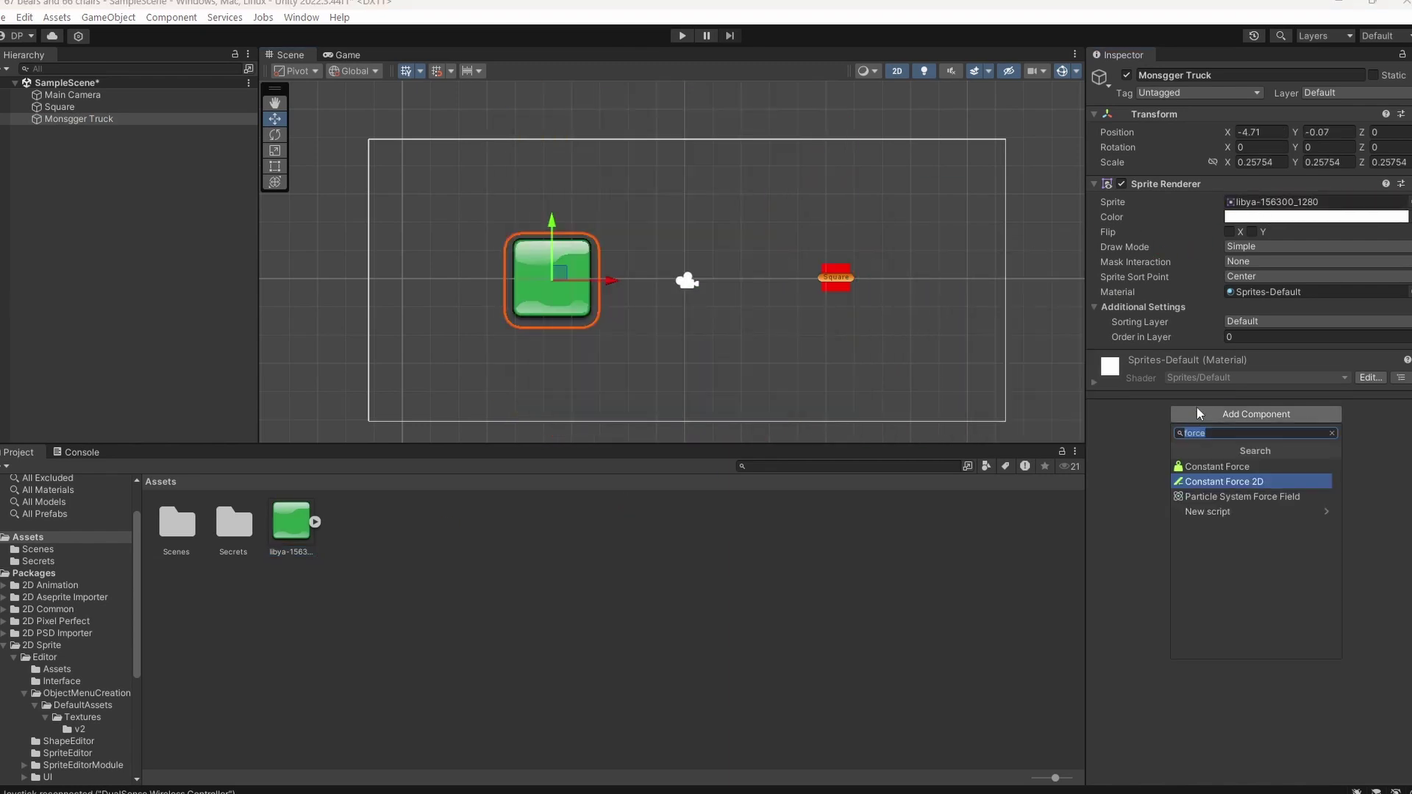
{"action": "type", "text": "box"}
{"action": "left_click", "coordinate": [1211, 480]}
{"action": "left_click", "coordinate": [1213, 555]}
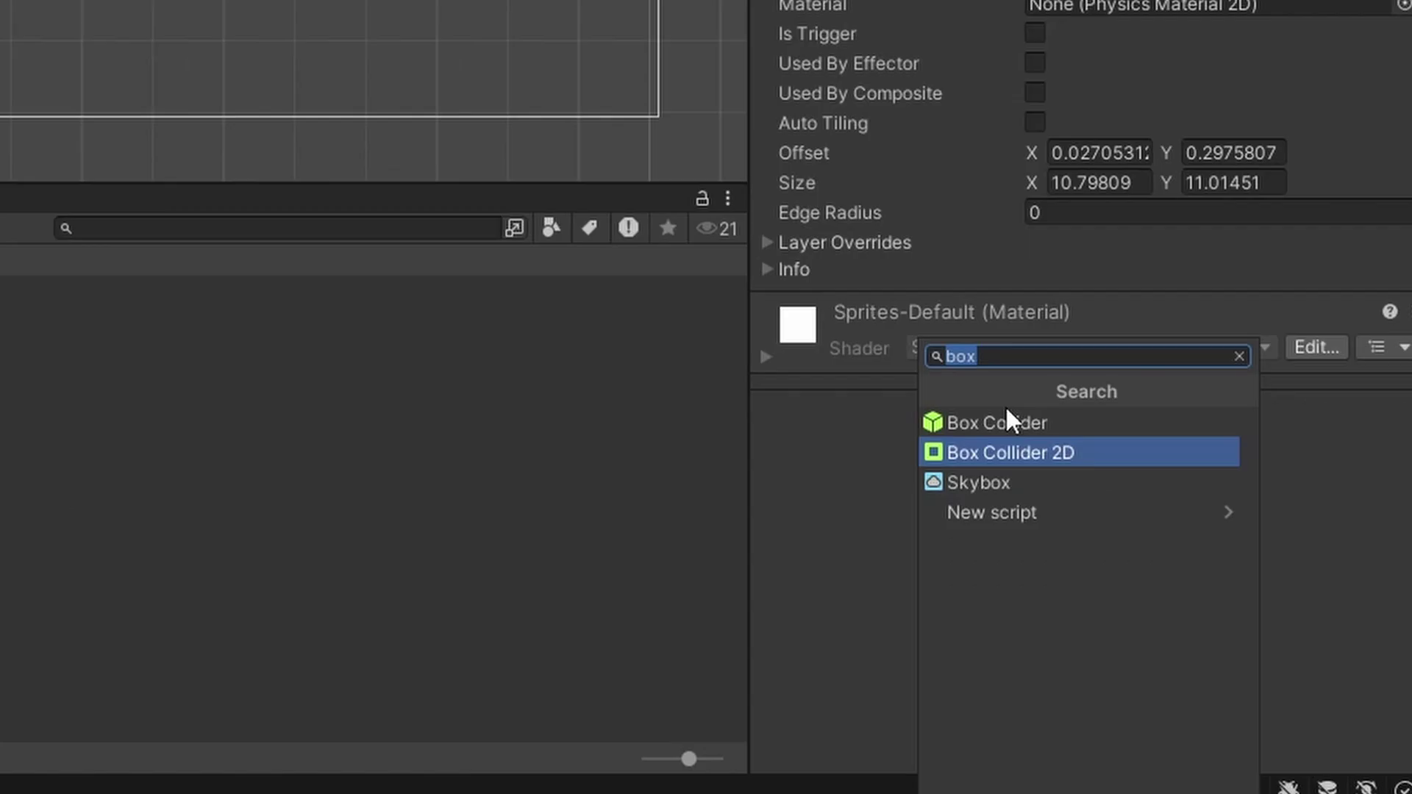
{"action": "type", "text": "rig"}
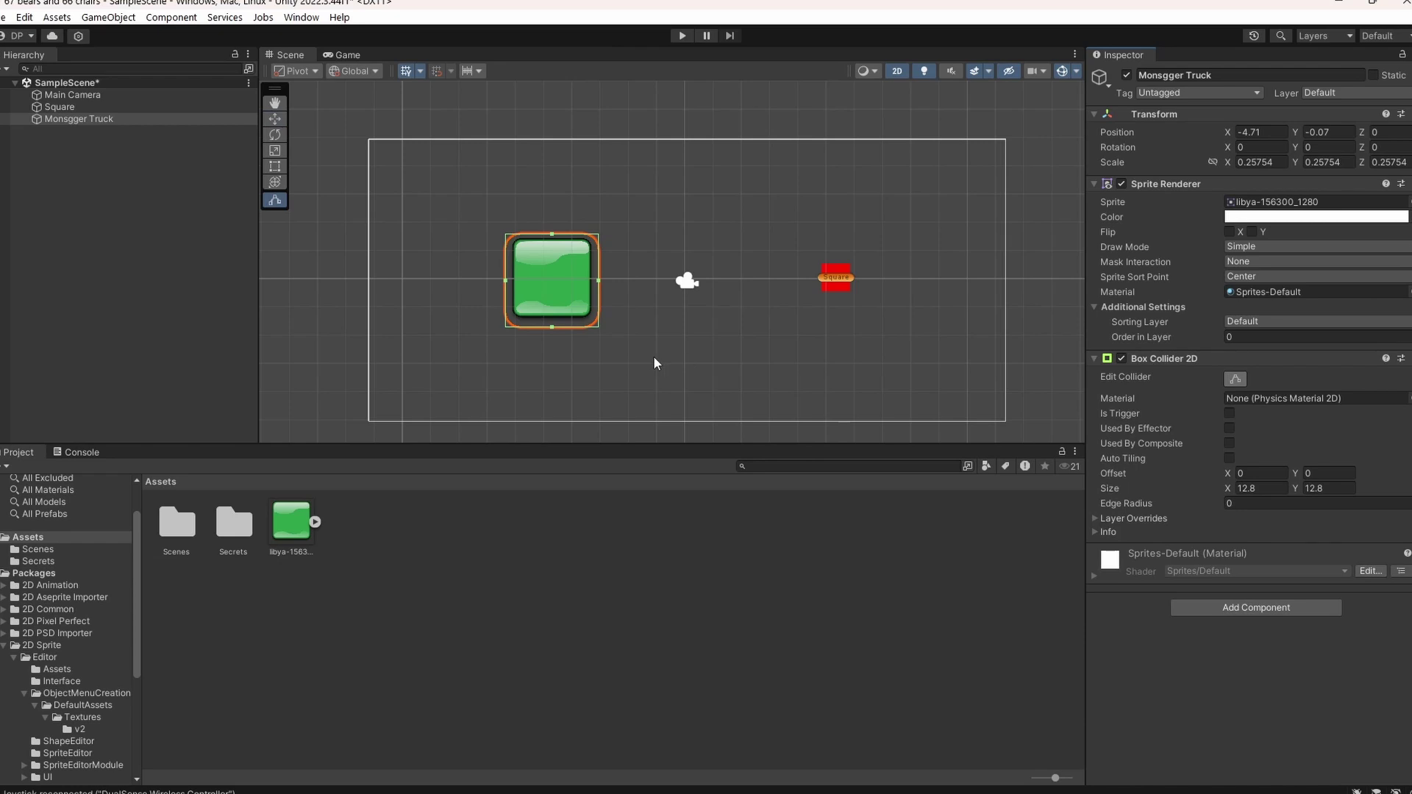
{"action": "scroll", "coordinate": [546, 328], "scroll_direction": "up", "scroll_amount": 5}
Pull all four box collider edges in to fit tightly around the green truck square
{"action": "left_click_drag", "start_coordinate": [554, 316], "coordinate": [563, 302]}
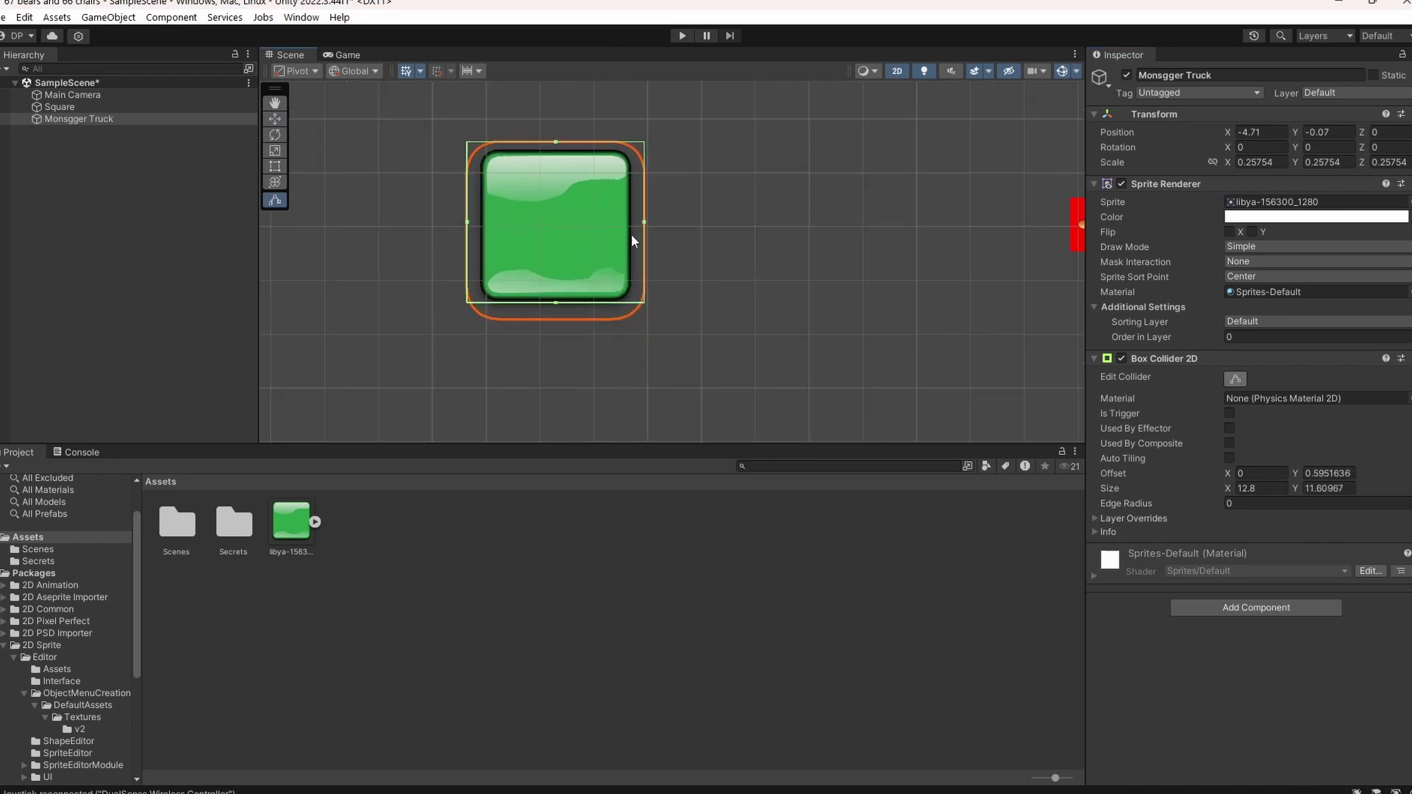
{"action": "left_click_drag", "start_coordinate": [644, 222], "coordinate": [631, 222]}
{"action": "left_click_drag", "start_coordinate": [553, 141], "coordinate": [554, 152]}
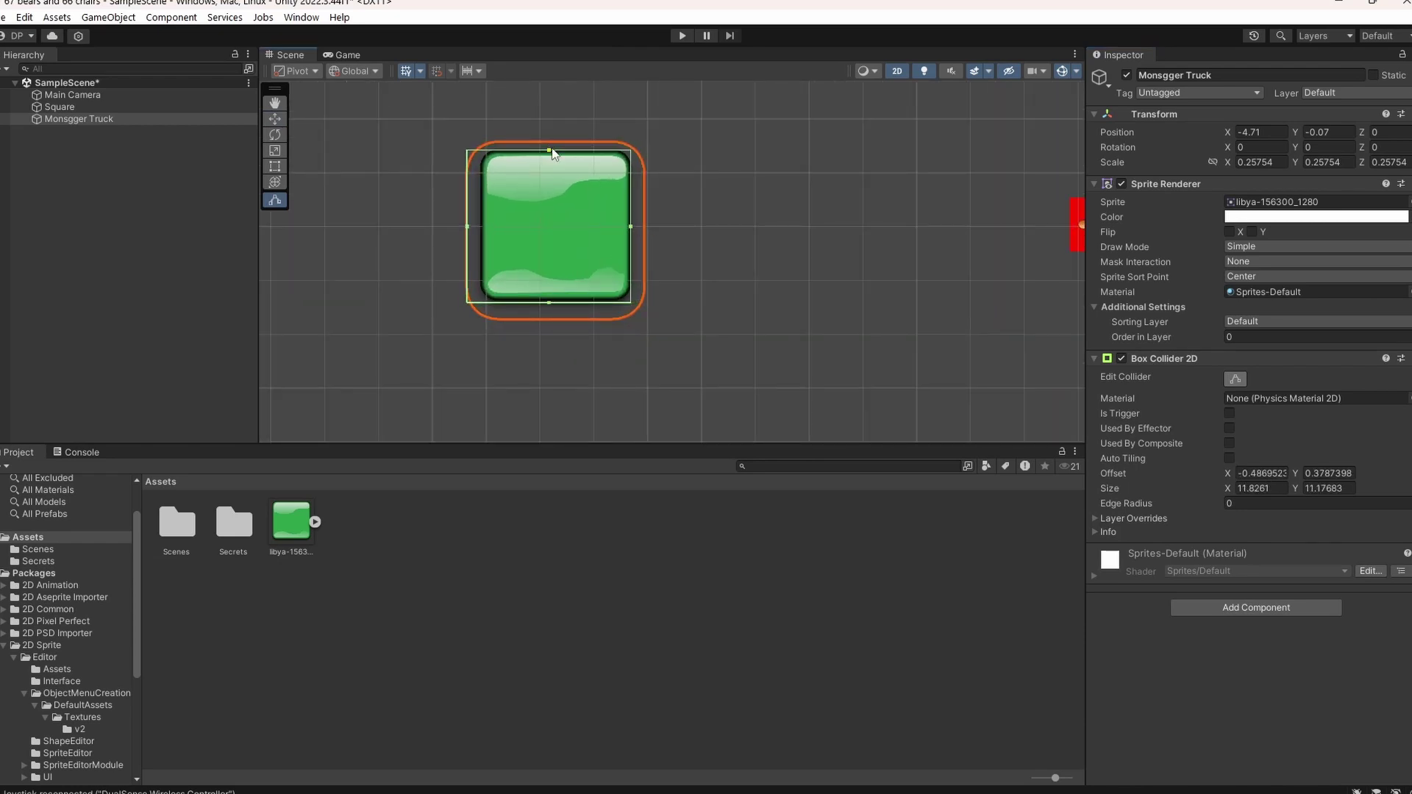
{"action": "left_click_drag", "start_coordinate": [473, 236], "coordinate": [478, 228]}
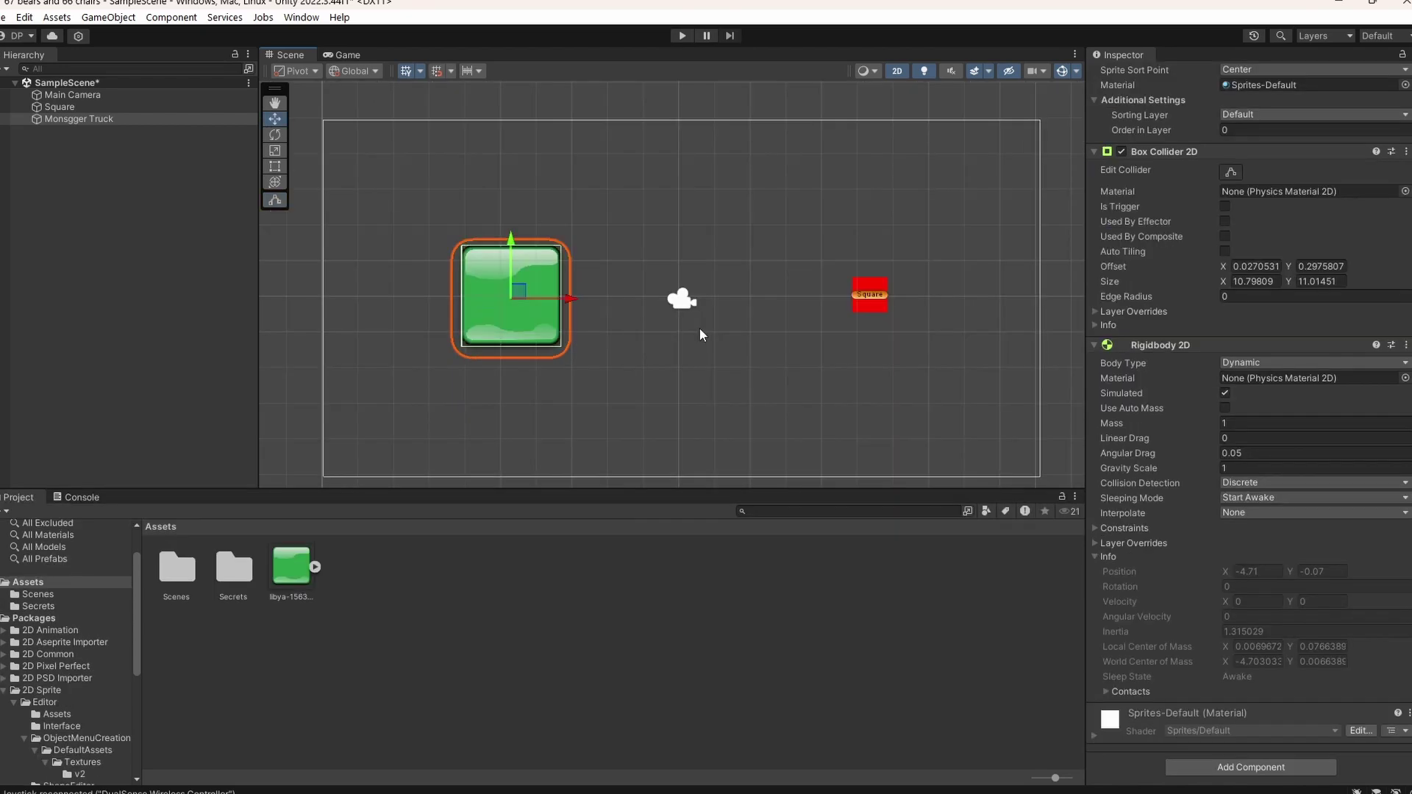
Add a large blue circle sprite as ground, then close the gap atop the blob outline
{"action": "right_click", "coordinate": [195, 278]}
{"action": "left_click", "coordinate": [622, 534]}
{"action": "left_click", "coordinate": [1276, 216]}
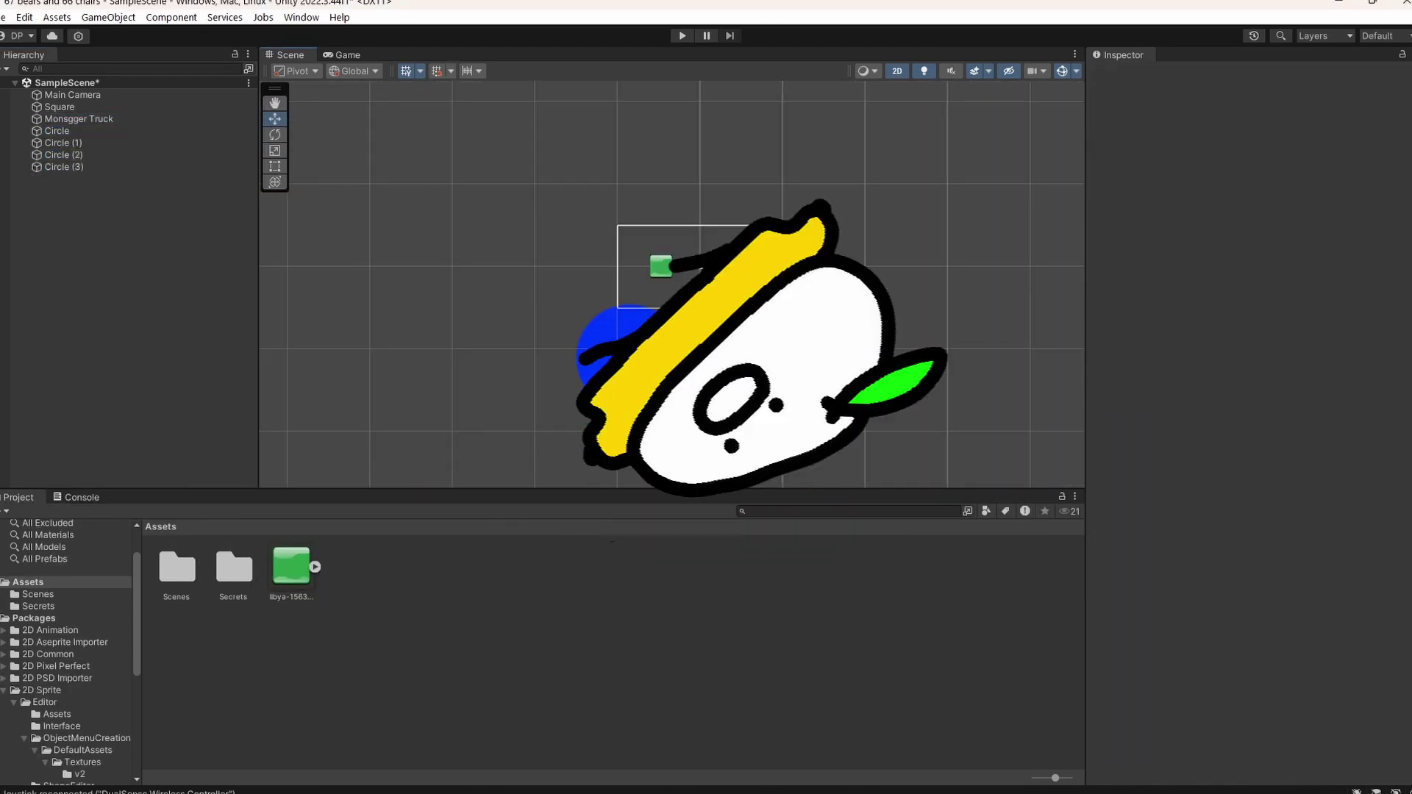
{"action": "mouse_move", "coordinate": [488, 286]}
{"action": "left_mouse_down"}
{"action": "mouse_move", "coordinate": [625, 363]}
{"action": "mouse_move", "coordinate": [741, 351]}
{"action": "left_mouse_up"}
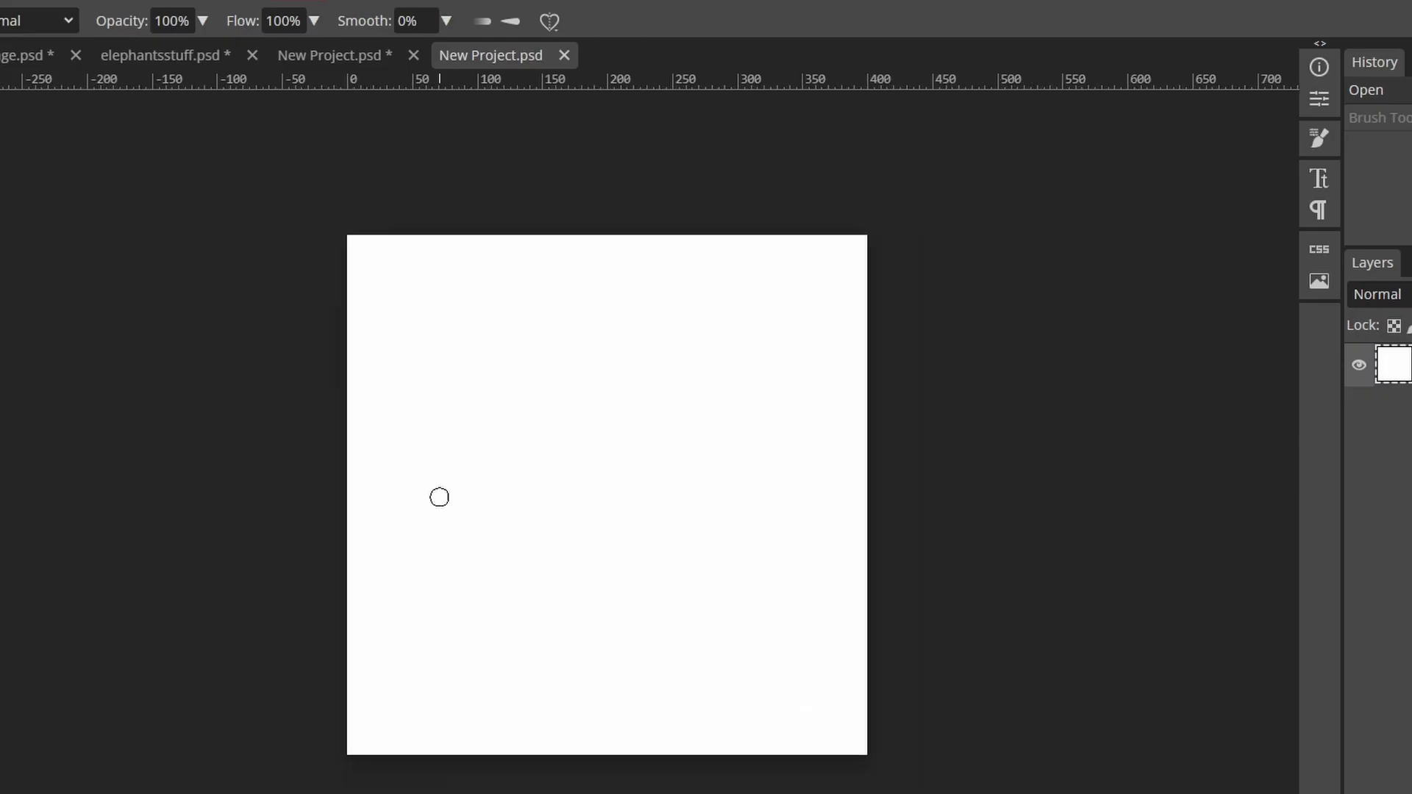
{"action": "scroll", "coordinate": [441, 493], "scroll_direction": "up", "scroll_amount": 2}
{"action": "mouse_move", "coordinate": [608, 238]}
{"action": "left_mouse_down"}
{"action": "mouse_move", "coordinate": [475, 301]}
{"action": "mouse_move", "coordinate": [384, 496]}
{"action": "mouse_move", "coordinate": [400, 700]}
{"action": "mouse_move", "coordinate": [591, 744]}
{"action": "mouse_move", "coordinate": [814, 727]}
{"action": "mouse_move", "coordinate": [905, 534]}
{"action": "mouse_move", "coordinate": [891, 344]}
{"action": "mouse_move", "coordinate": [719, 234]}
{"action": "mouse_move", "coordinate": [585, 248]}
{"action": "left_mouse_up"}
Paint the blob's smile and eyes, then fill its interior with violet #918ab3
{"action": "left_click_drag", "start_coordinate": [539, 512], "coordinate": [683, 478]}
{"action": "left_click", "coordinate": [574, 467]}
{"action": "left_click", "coordinate": [648, 453]}
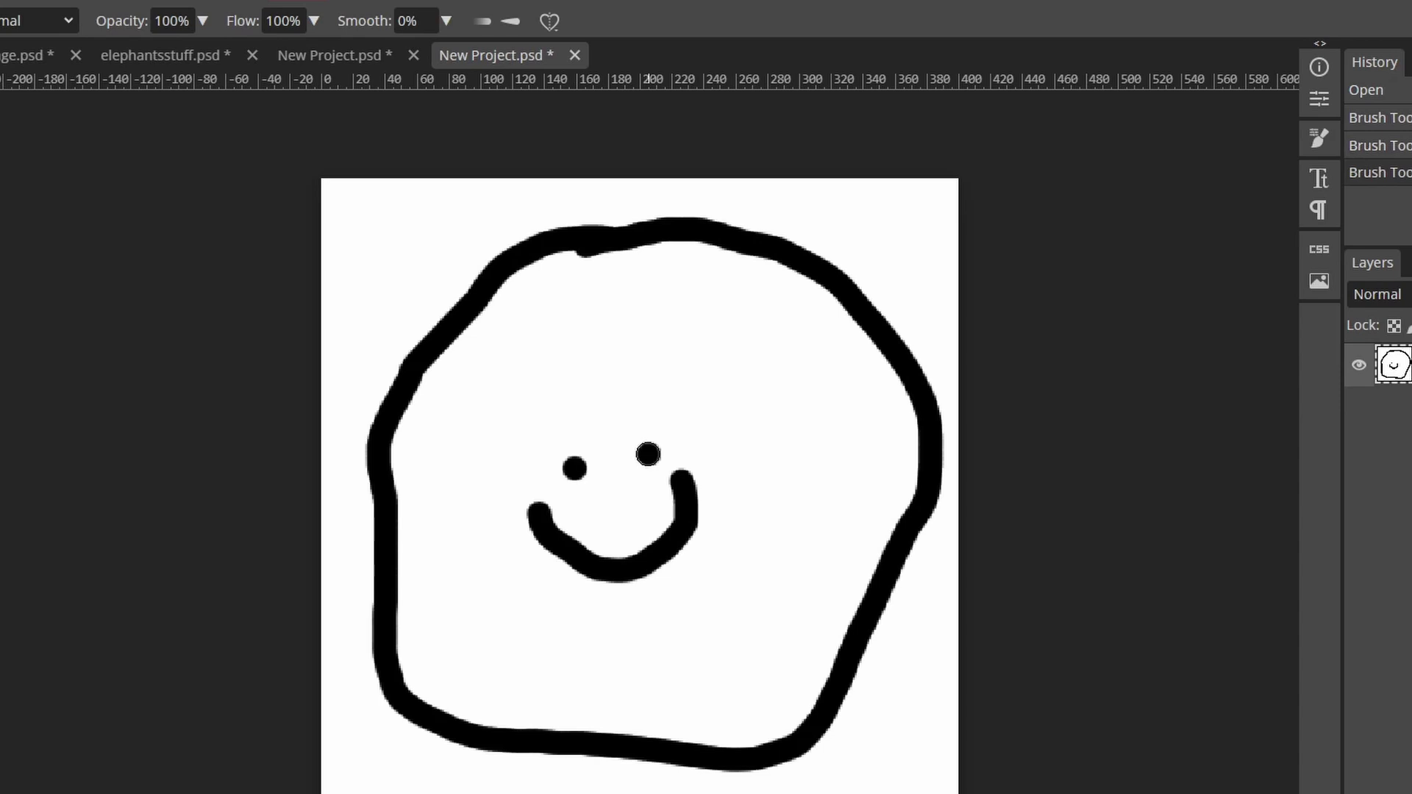
{"action": "left_click", "coordinate": [2, 466]}
{"action": "left_click", "coordinate": [13, 256]}
{"action": "left_click_drag", "start_coordinate": [218, 306], "coordinate": [217, 257]}
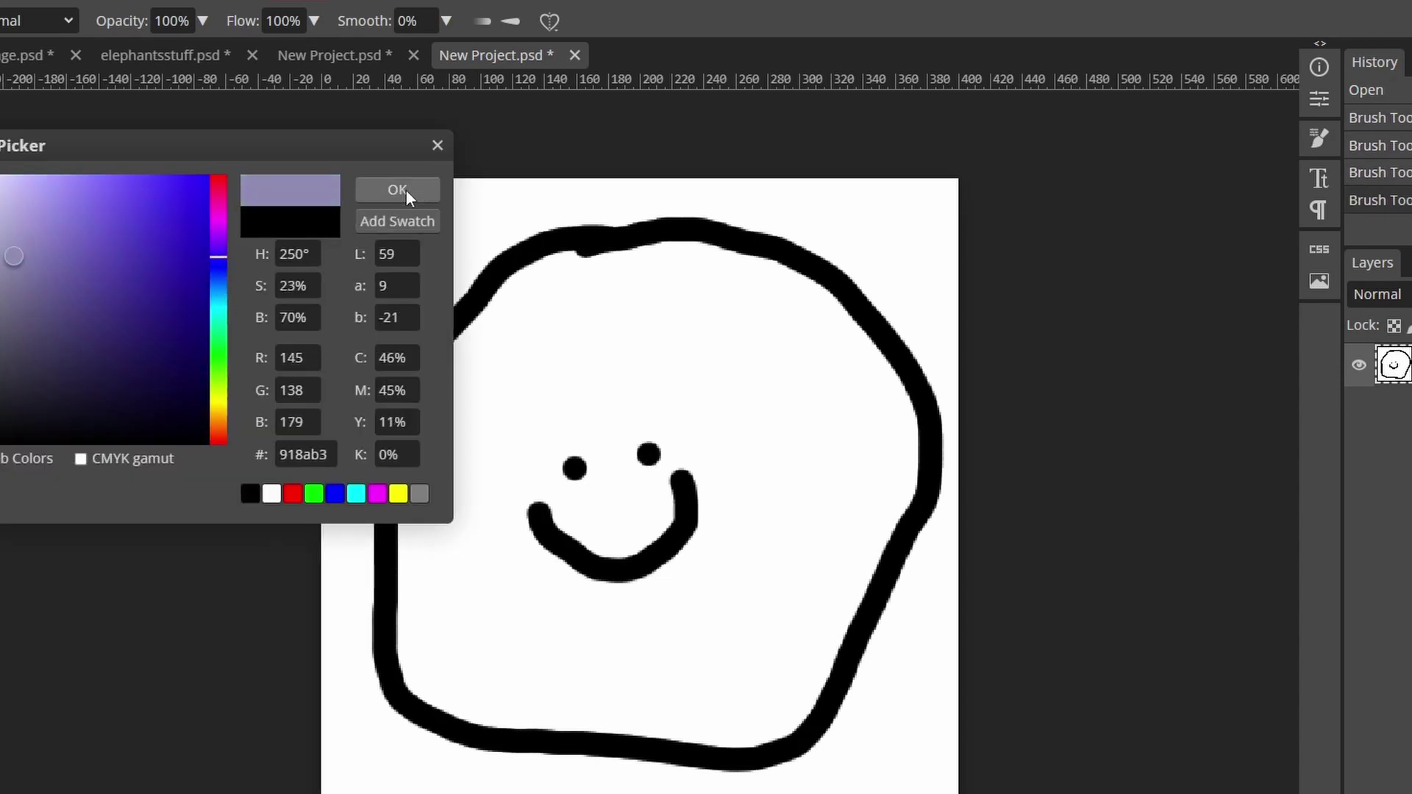
{"action": "key", "text": "Return"}
{"action": "key", "text": "g"}
{"action": "left_click", "coordinate": [566, 397]}
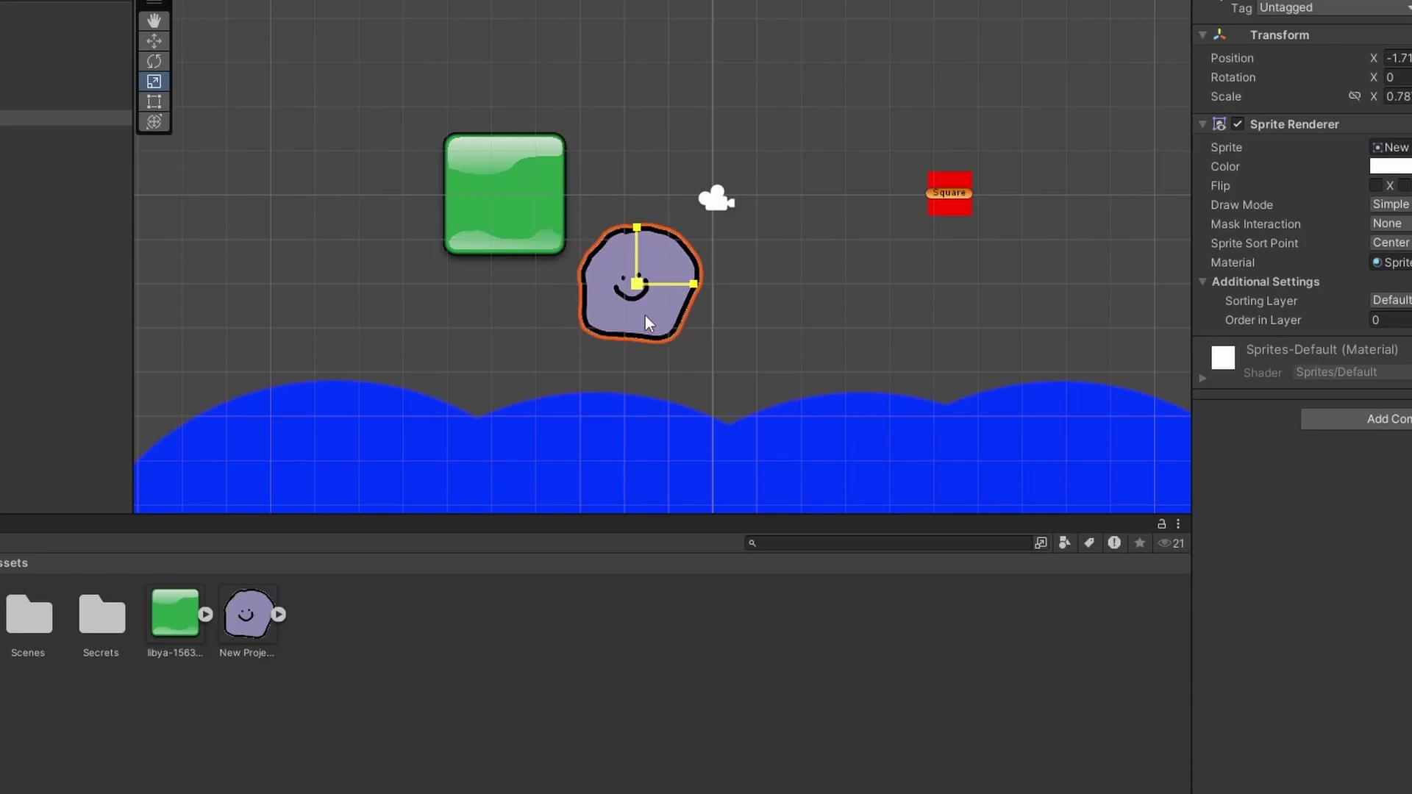
Shrink the blob wheel, place it under the truck, and start a ramp sprite
{"action": "left_click_drag", "start_coordinate": [646, 315], "coordinate": [634, 323]}
{"action": "key", "text": "w"}
{"action": "left_click_drag", "start_coordinate": [641, 275], "coordinate": [576, 247]}
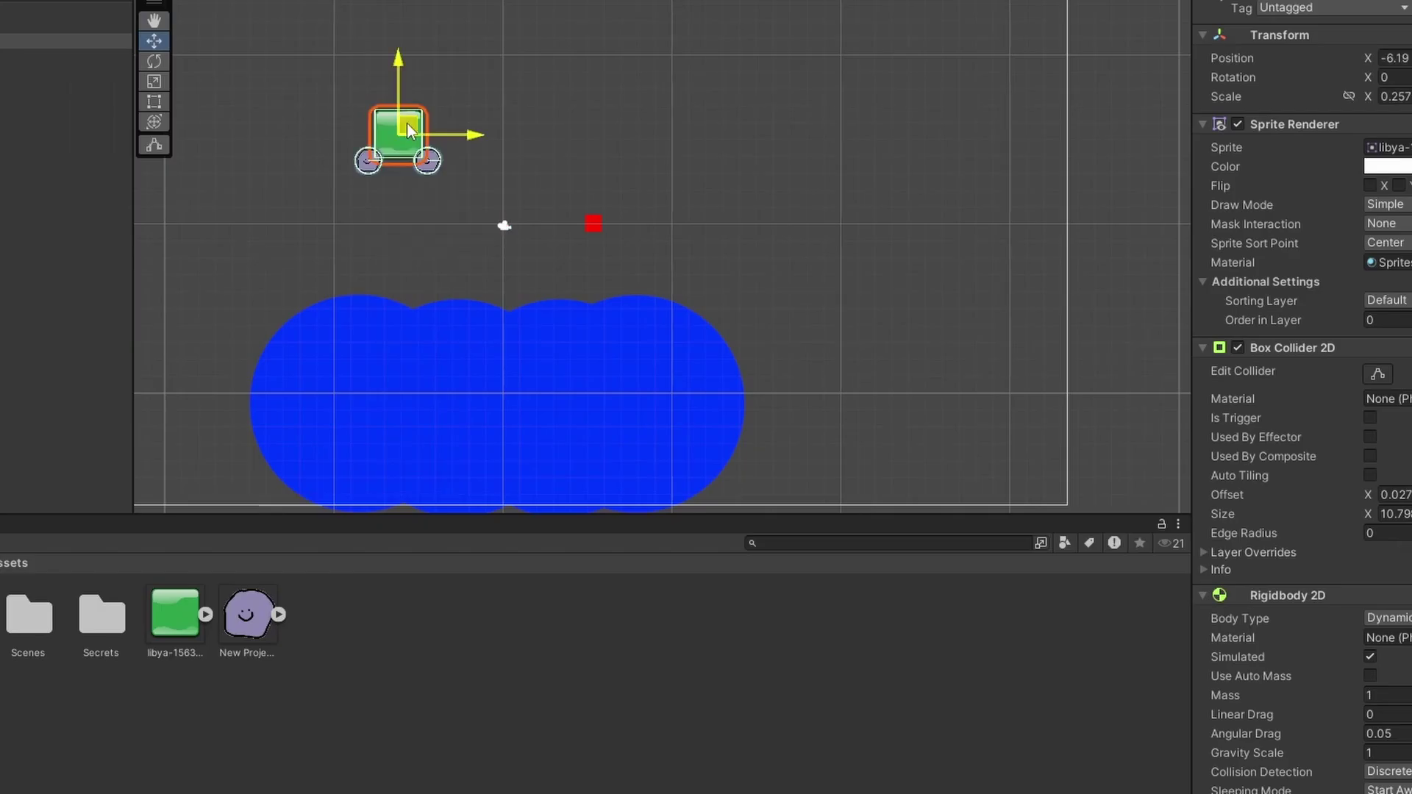
{"action": "right_click", "coordinate": [25, 164]}
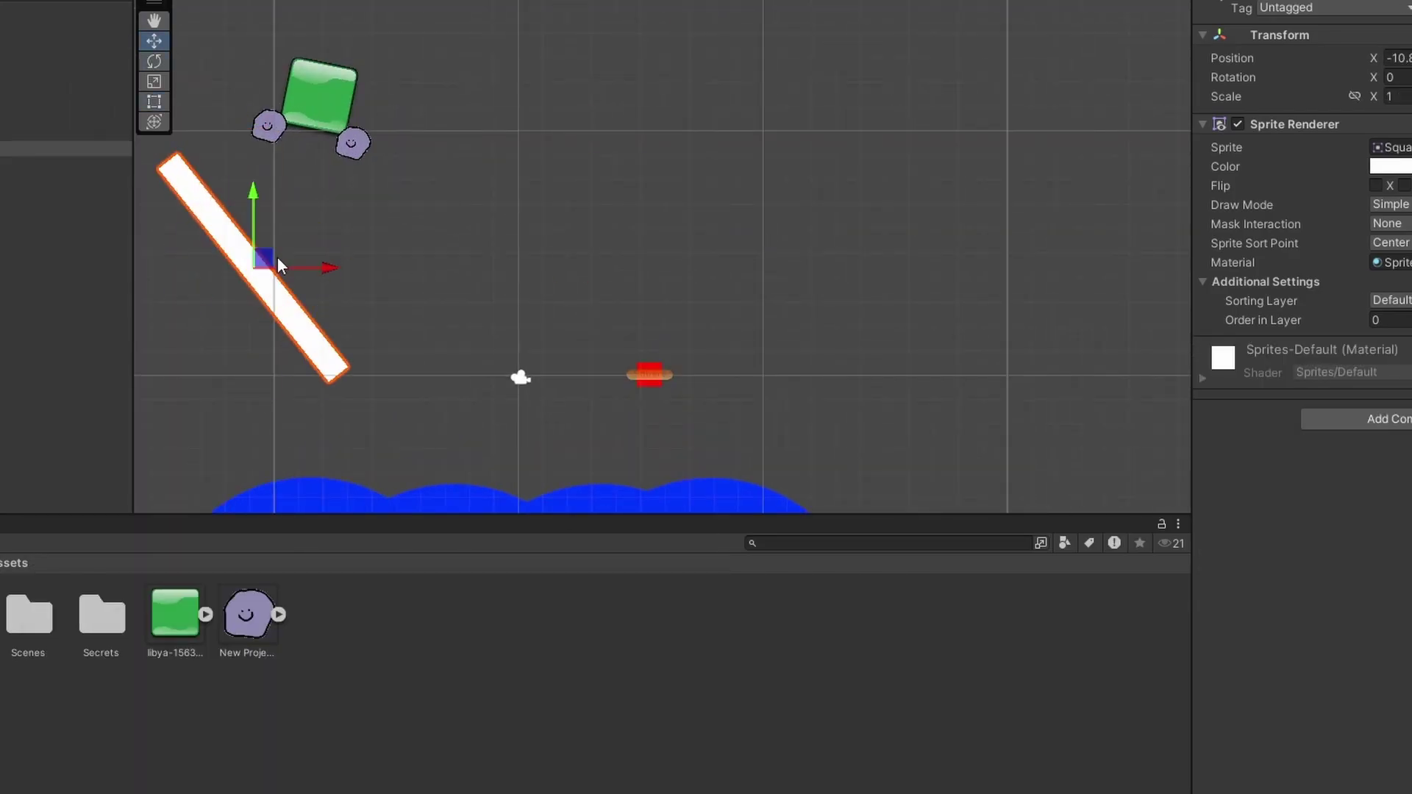